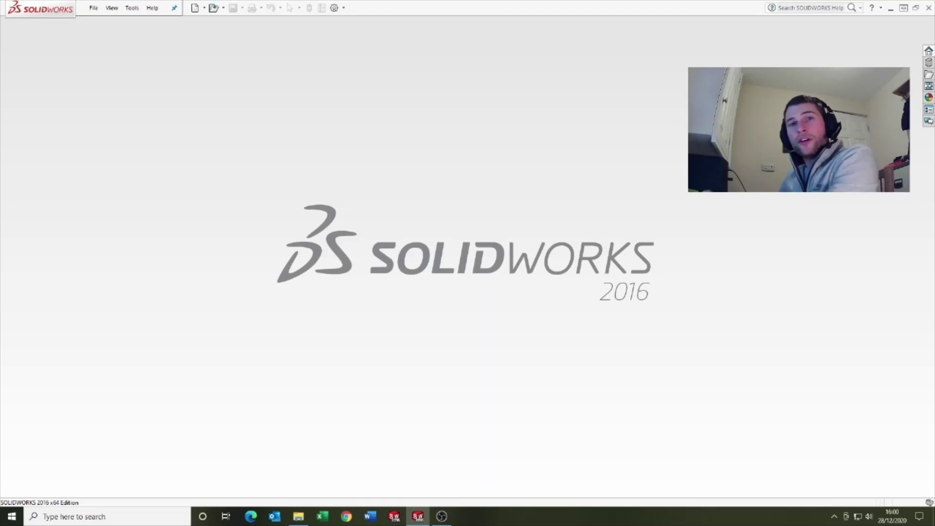
Step: Create a new part and sketch a six-sided polygon centred on the origin of the Top Plane, about 115 mm across corners
key("ctrl+n")
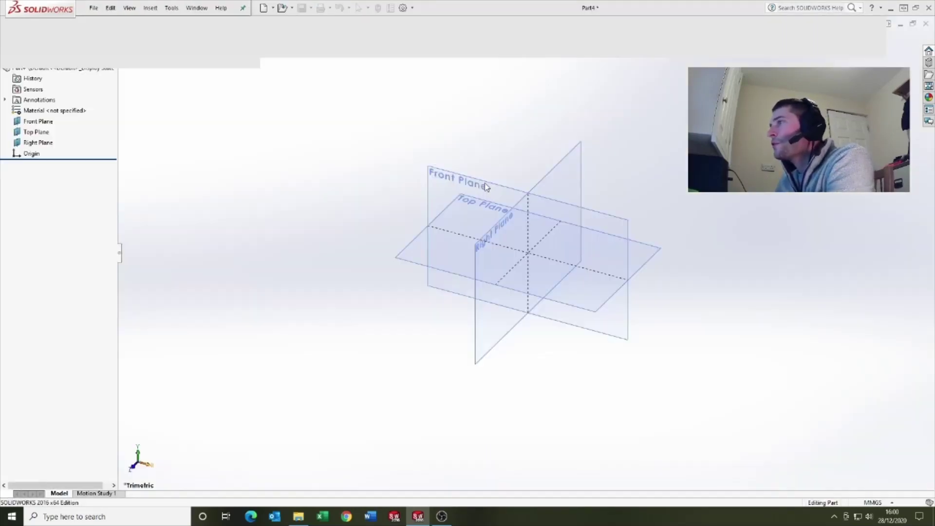
left_click(410, 277)
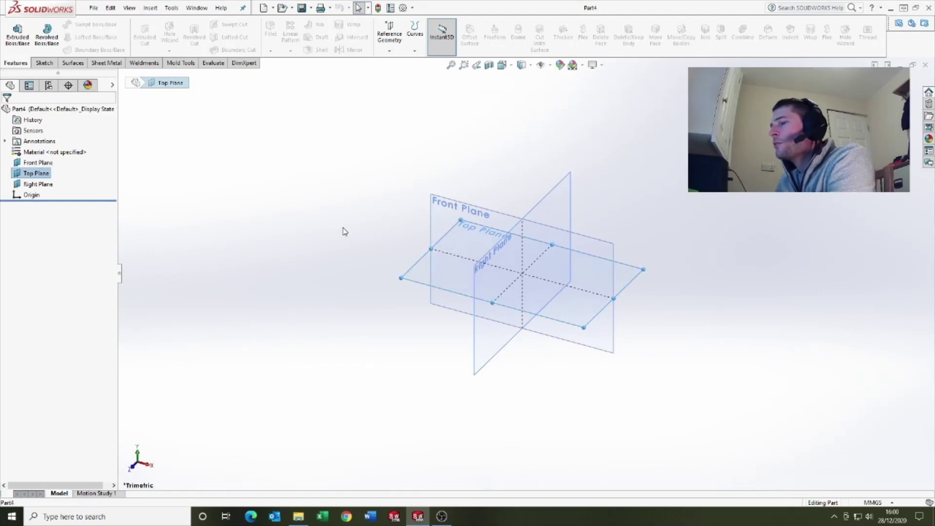
left_click(141, 97)
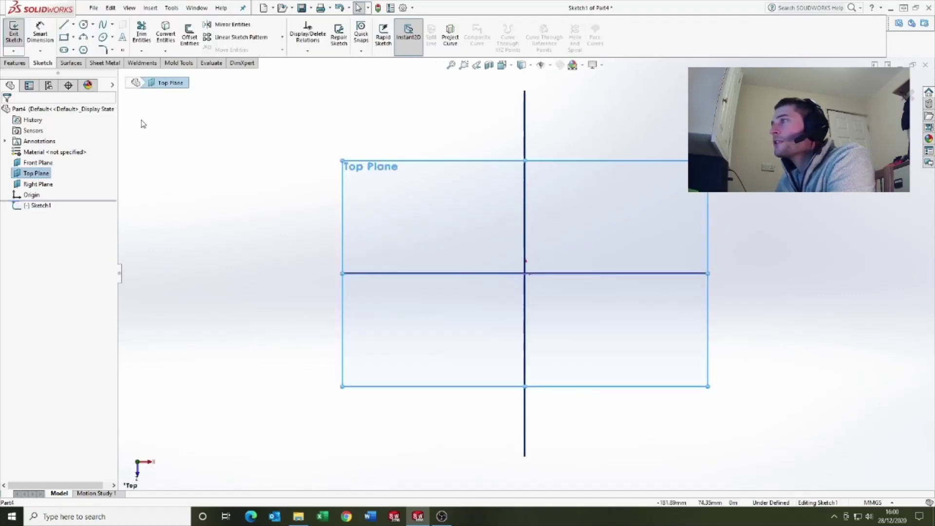
left_click(84, 50)
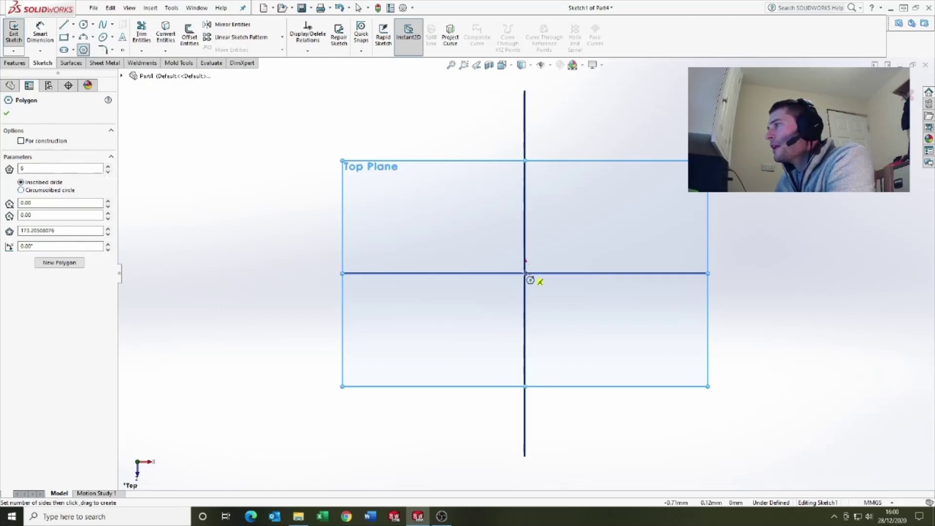
left_click_drag(524, 273, 528, 157)
key("Escape")
scroll(592, 288, "down", 2)
scroll(592, 296, "down", 1)
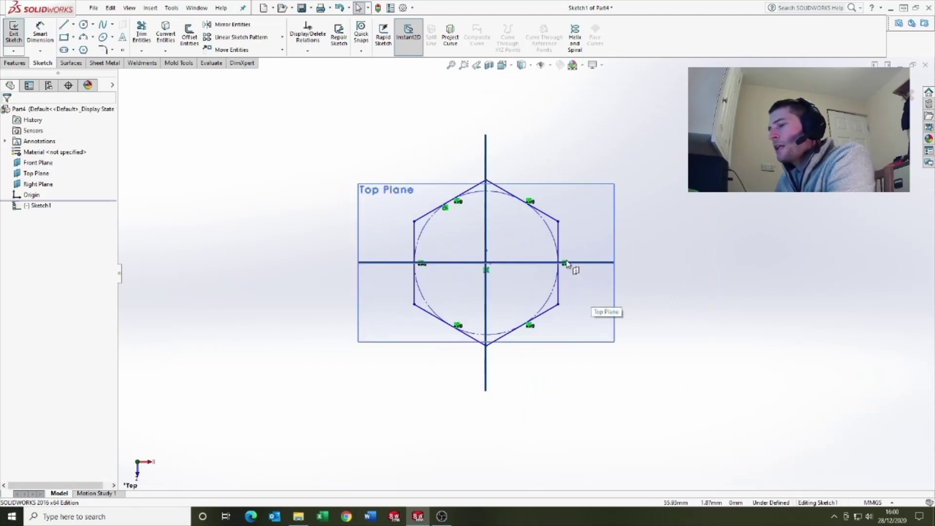
Step: Dimension the hexagon across its upper and lower corners and set the distance to 150 mm
key("d")
left_click(485, 180)
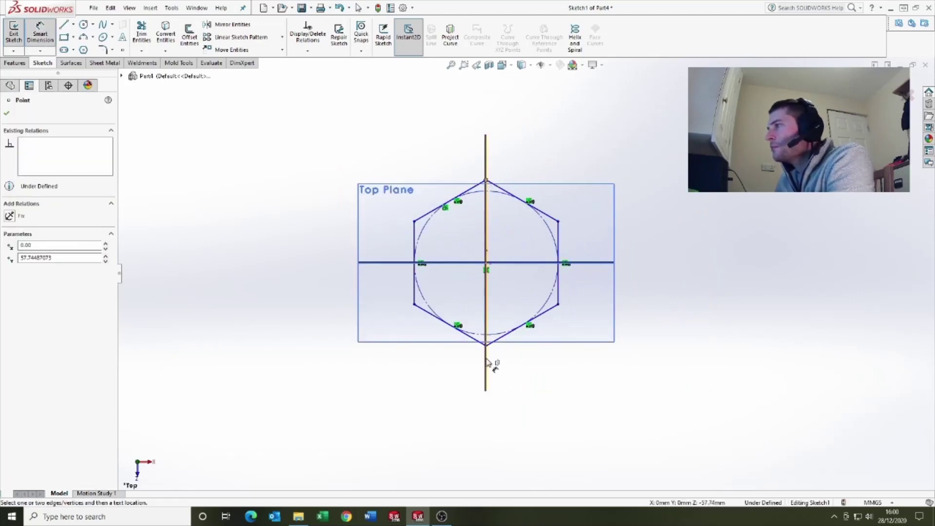
left_click(486, 345)
left_click(354, 287)
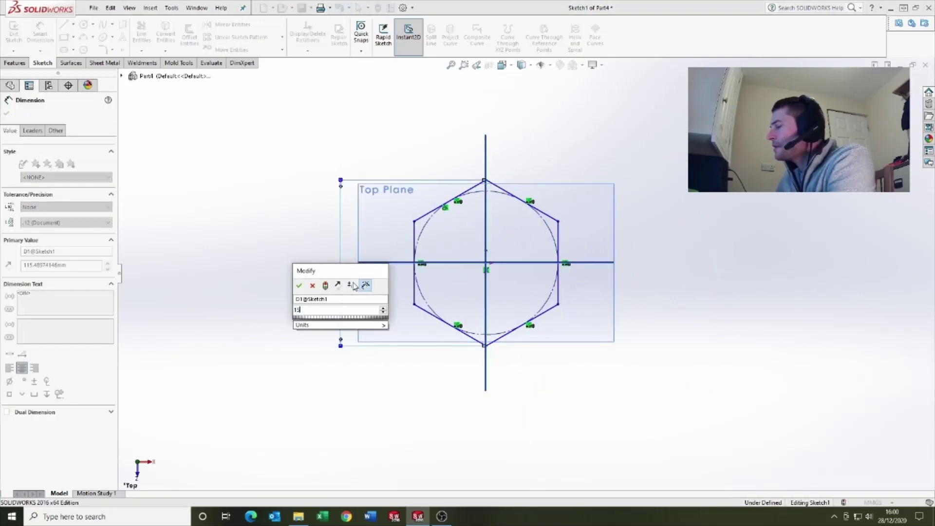
type("150")
key("Return")
key("Escape")
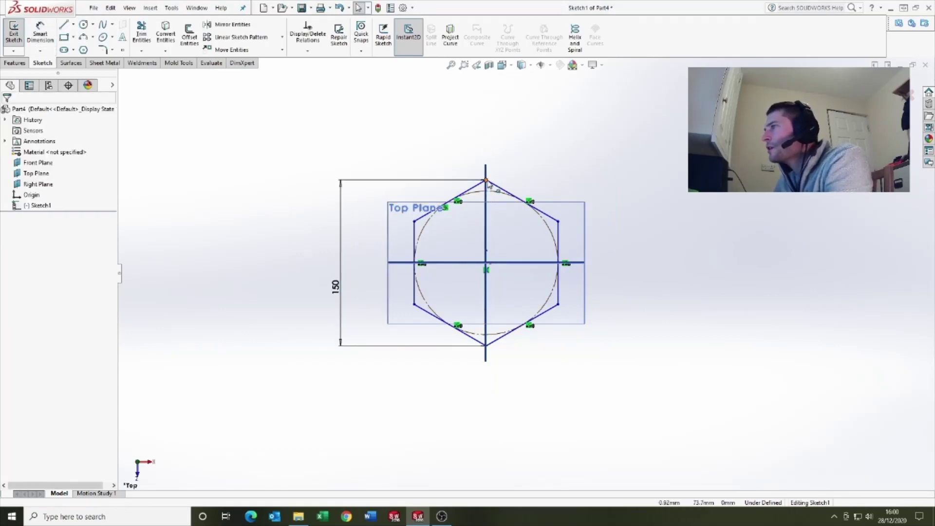
Step: Make the hexagon's upper corner coincident with the Right Plane and exit the sketch
mouse_move(485, 181)
left_mouse_down()
mouse_move(471, 183)
mouse_move(485, 180)
left_mouse_up()
scroll(642, 246, "down", 3)
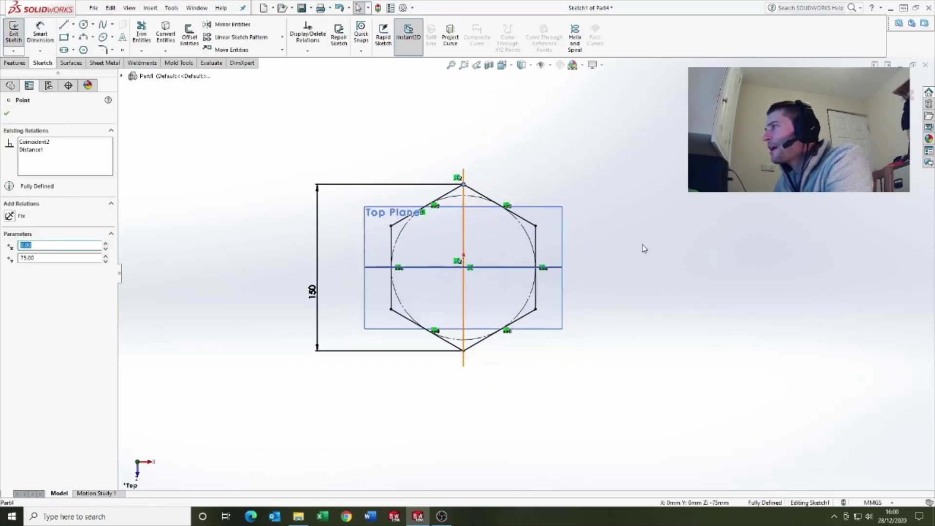
key("Escape")
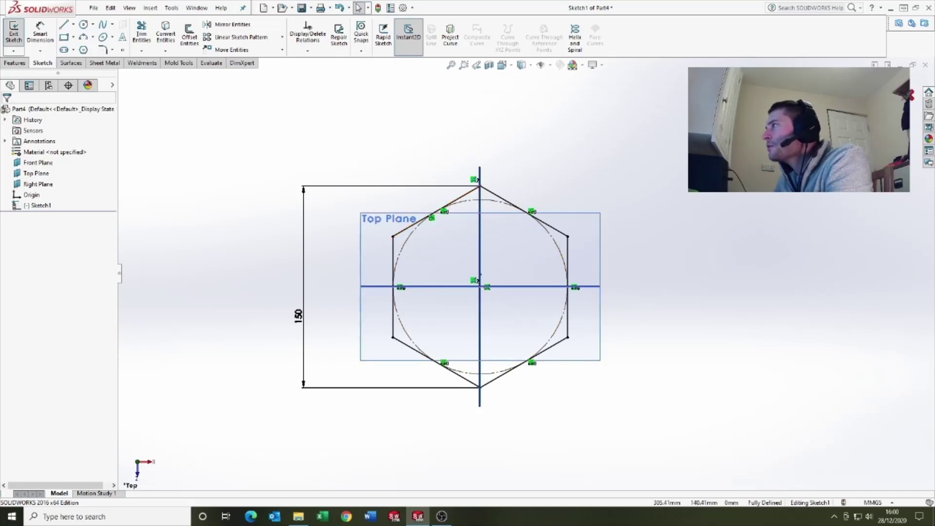
left_click(911, 94)
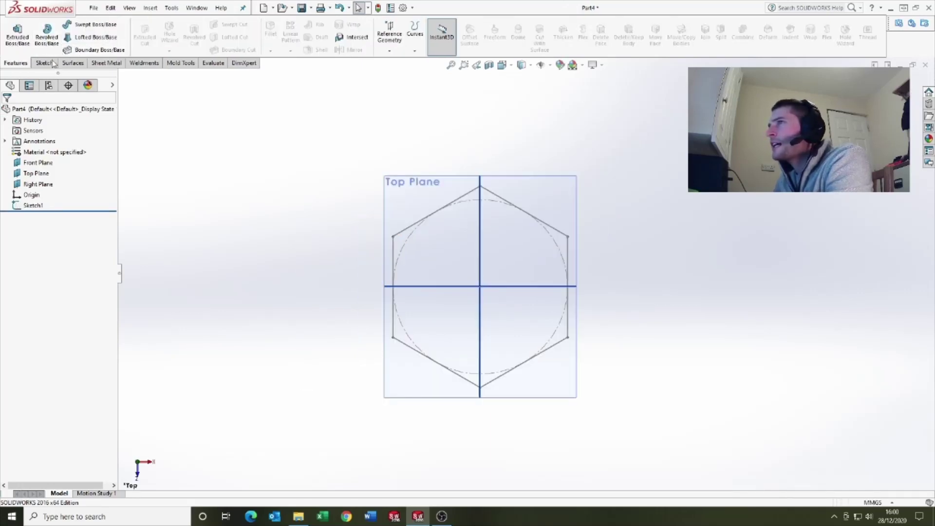
Step: Extrude the hexagon profile as a boss with a blind depth of 200 mm
left_click(18, 34)
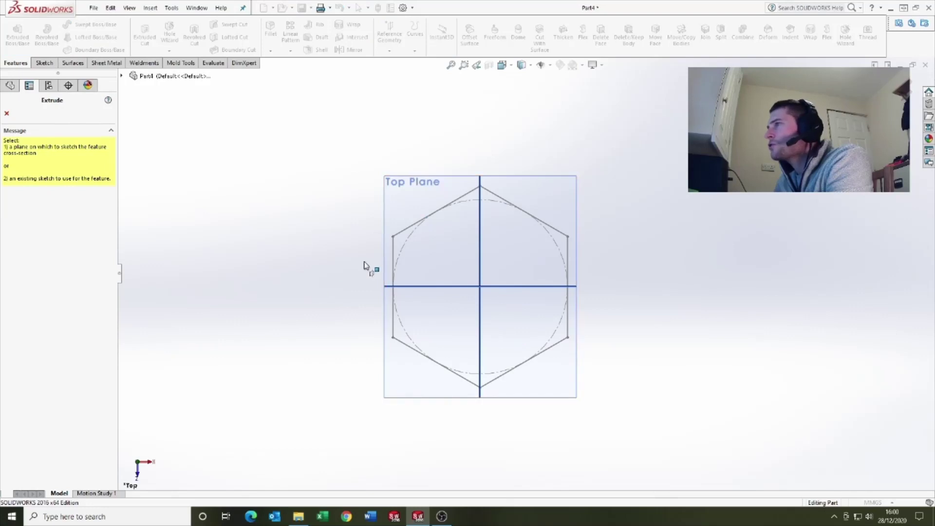
left_click(399, 232)
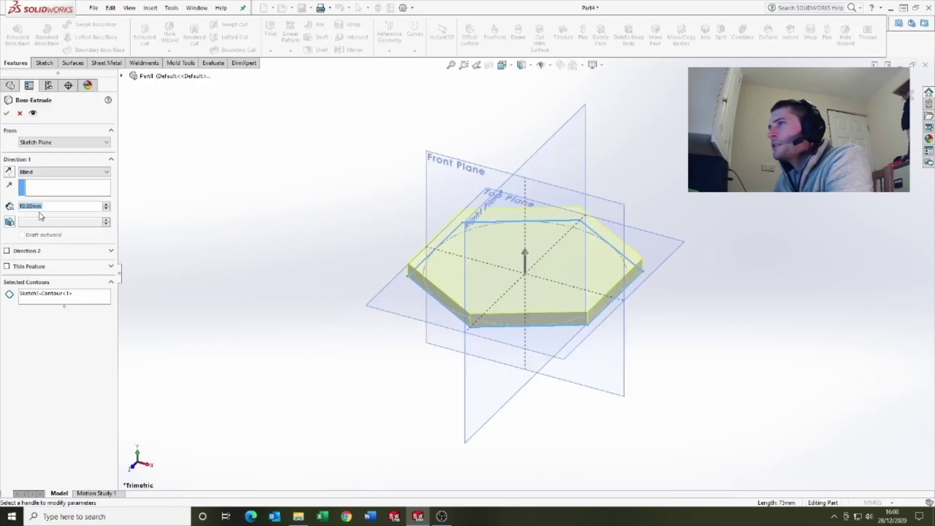
left_click(65, 206)
type("200")
key("Return")
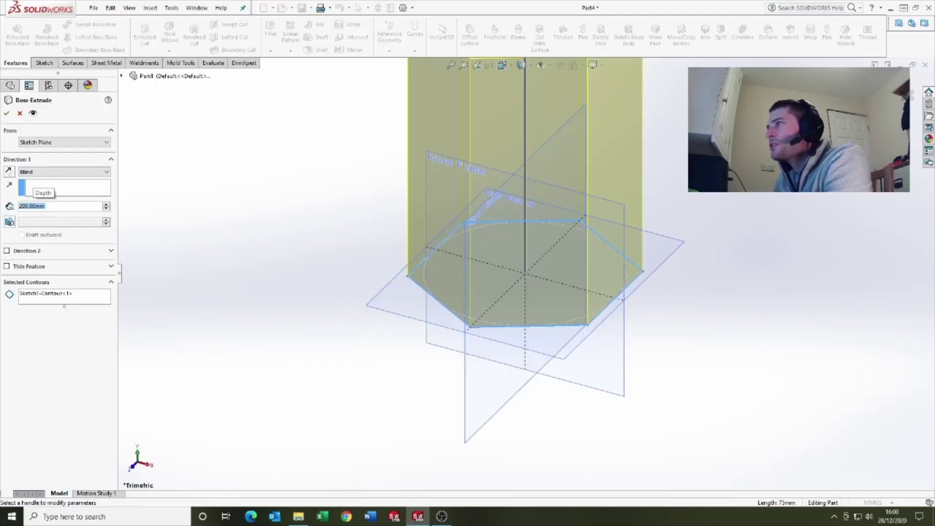
key("f")
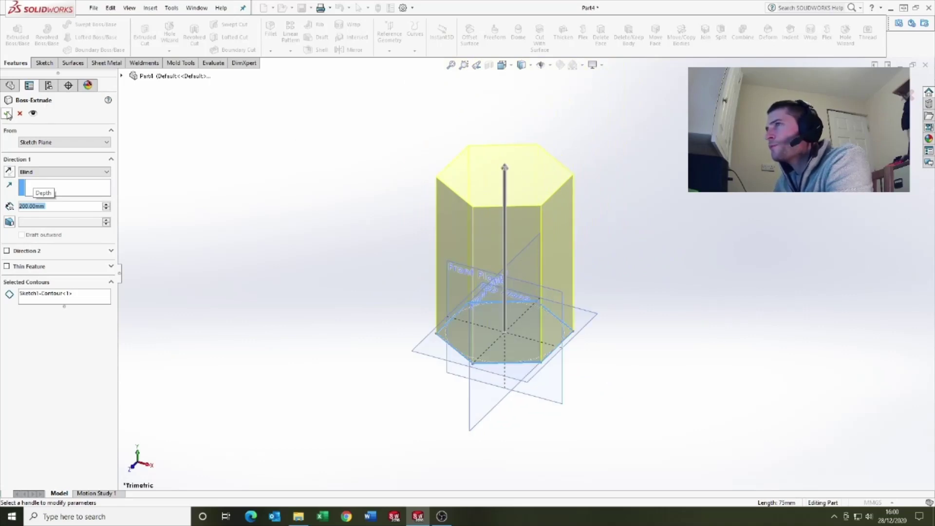
left_click(8, 114)
key("f")
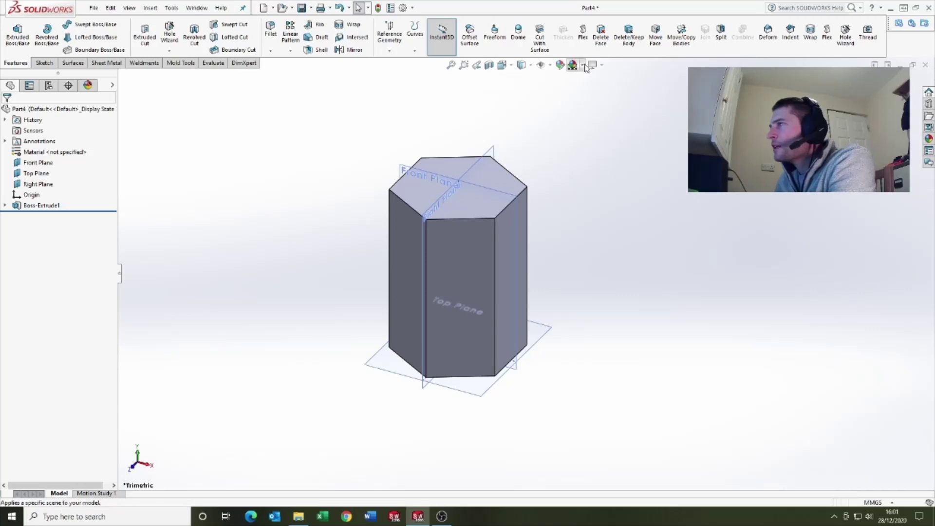
Step: Hide the reference planes and change the scene background to Plain White
left_click(548, 65)
left_click(541, 80)
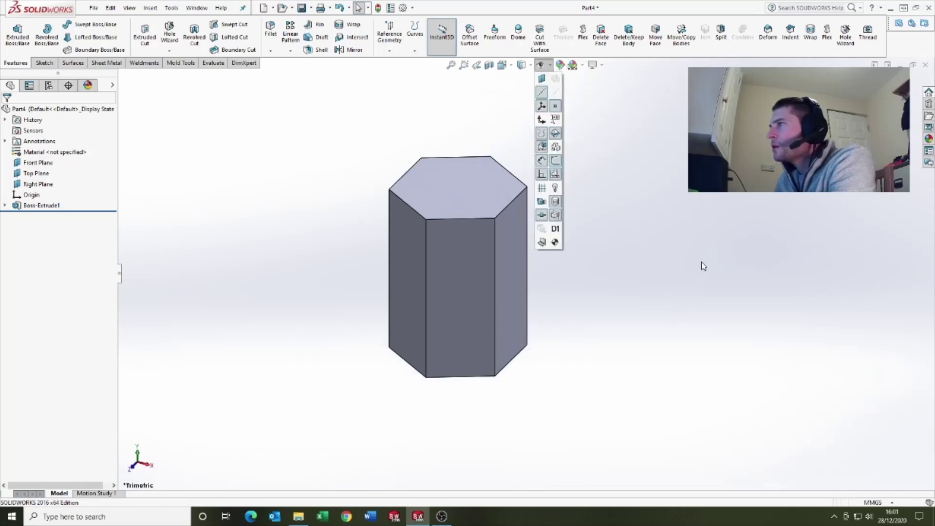
left_click(549, 65)
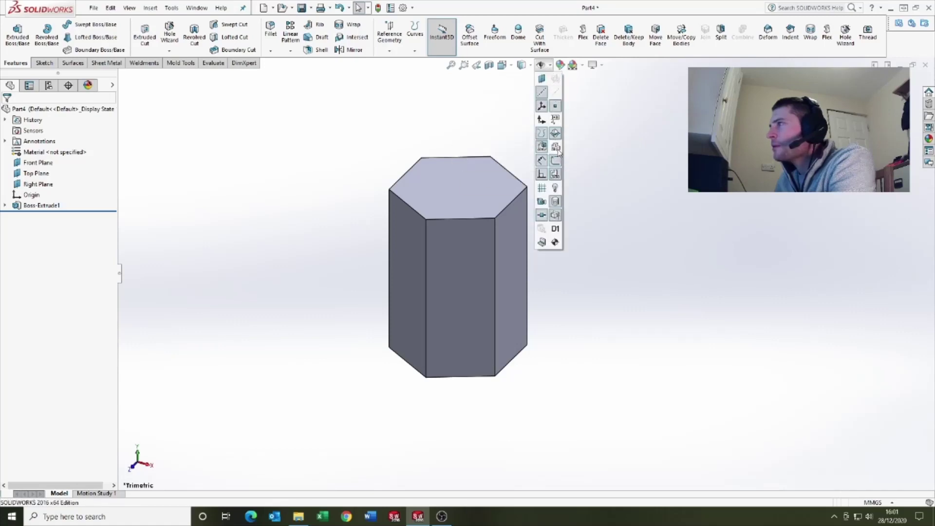
left_click(583, 66)
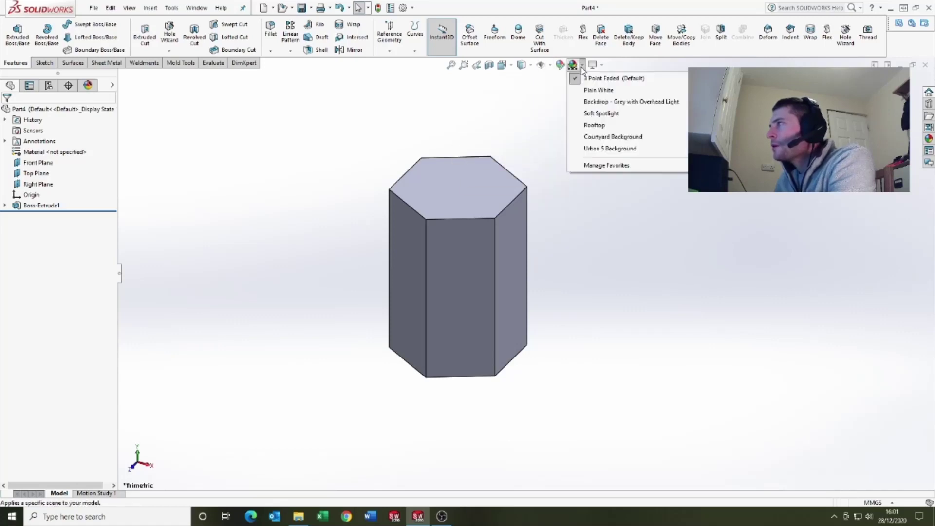
left_click(598, 90)
scroll(527, 275, "up", 2)
scroll(458, 228, "down", 2)
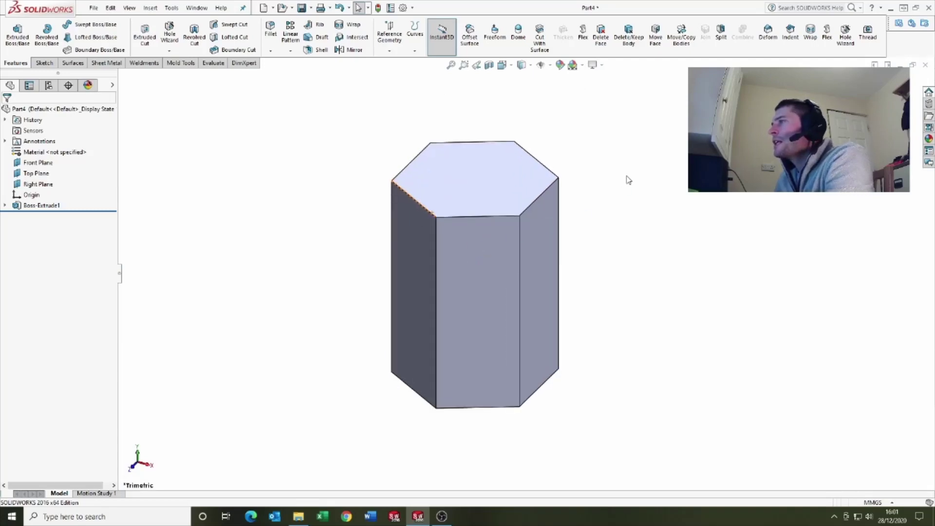
left_click(103, 64)
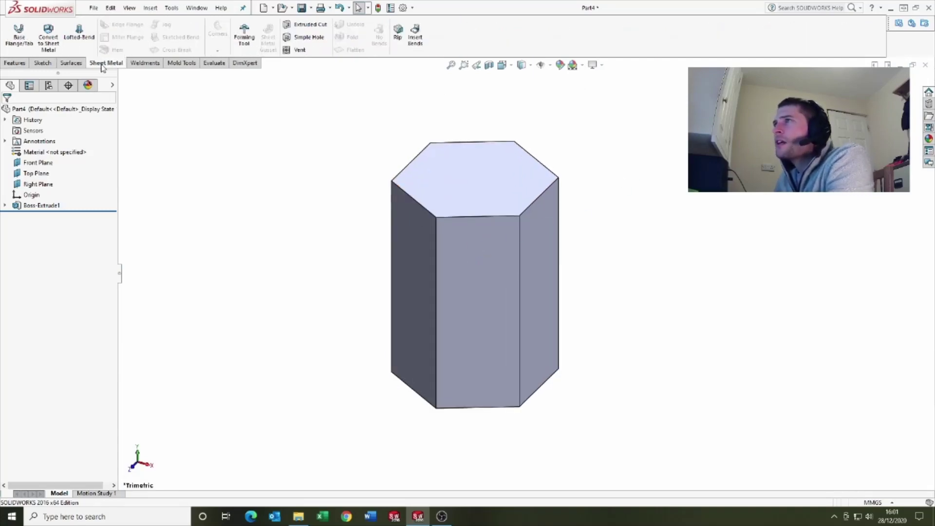
left_click(15, 64)
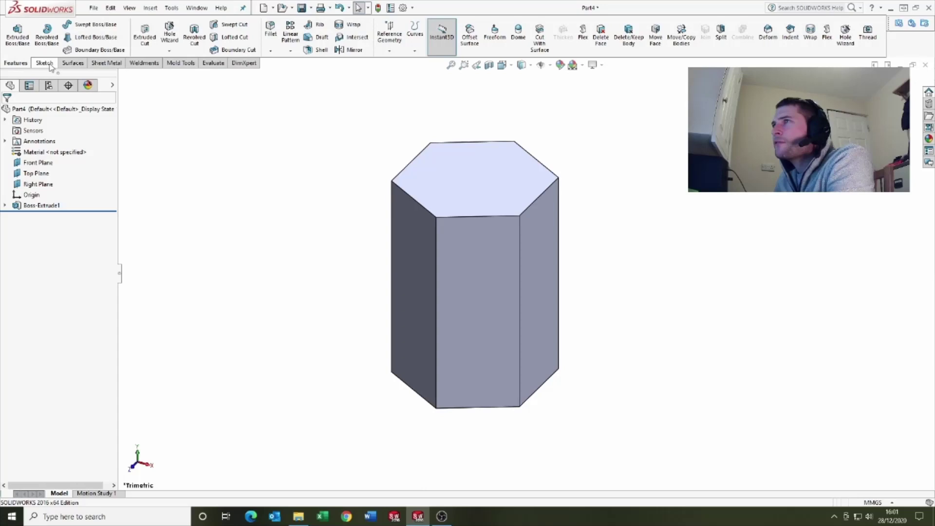
right_click(12, 66)
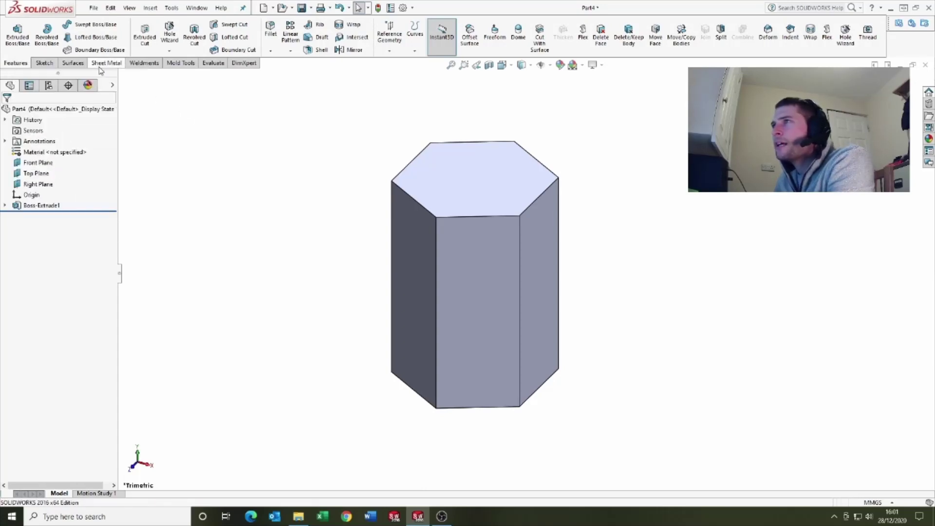
Step: Start Convert to Sheet Metal on the hexagonal prism and choose one vertical side face as the fixed entity
left_click(117, 67)
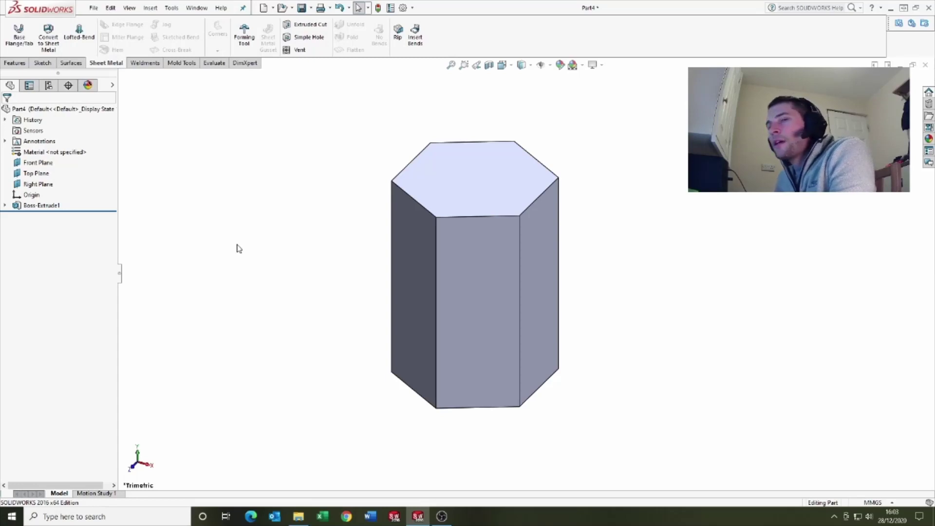
left_click(55, 39)
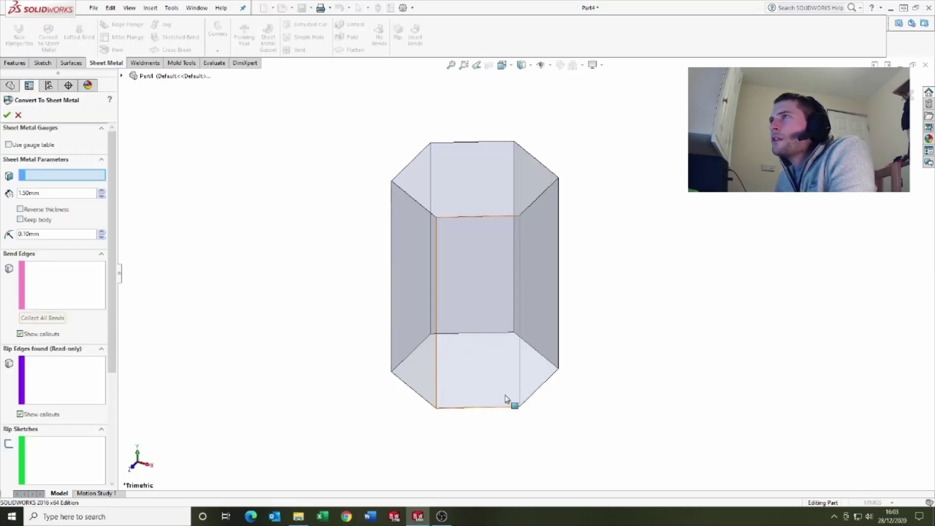
middle_click_drag(507, 400, 551, 304)
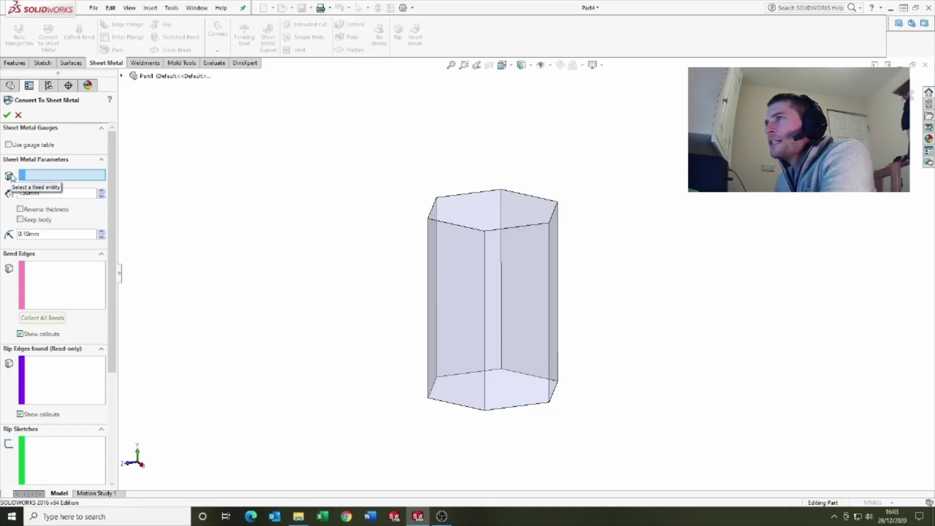
middle_click_drag(574, 307, 553, 319)
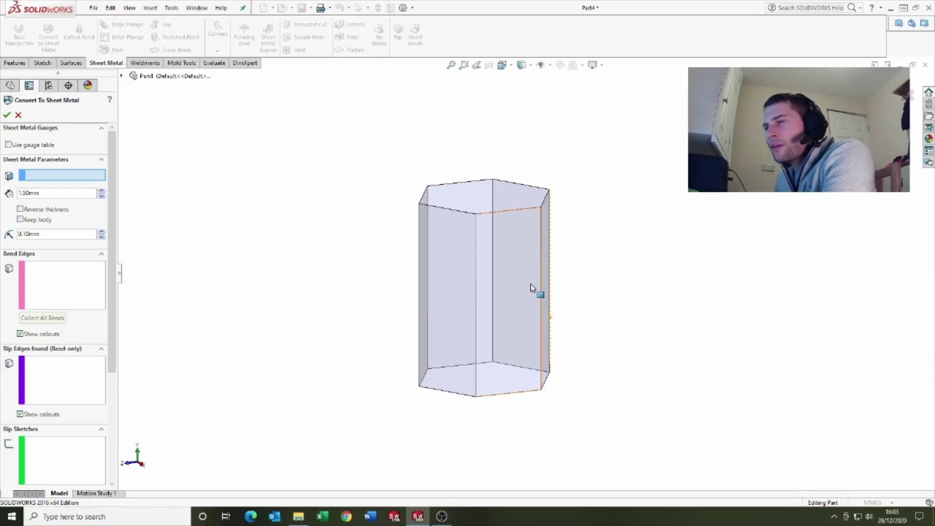
left_click(450, 250)
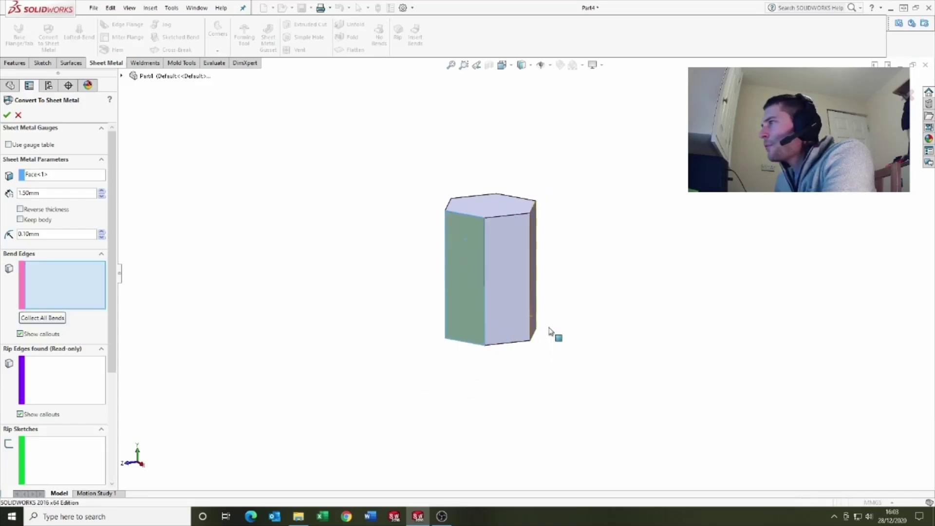
scroll(549, 331, "down", 2)
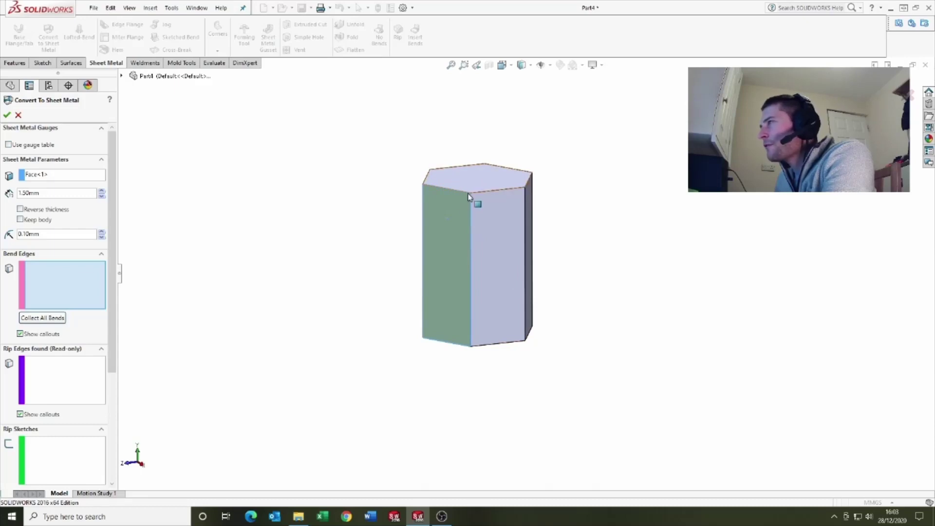
middle_click_drag(476, 201, 535, 264)
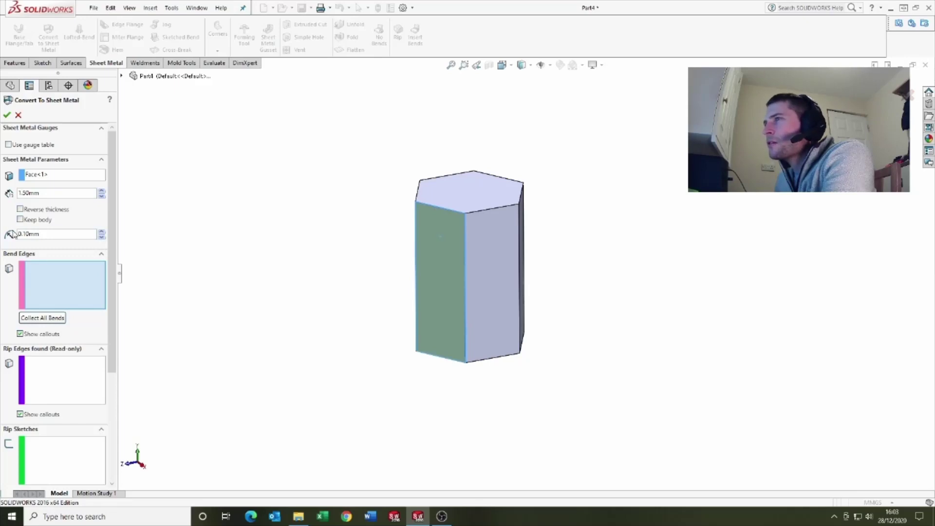
Step: Select all six edges around the prism's top hexagonal face as bend edges
left_click(43, 317)
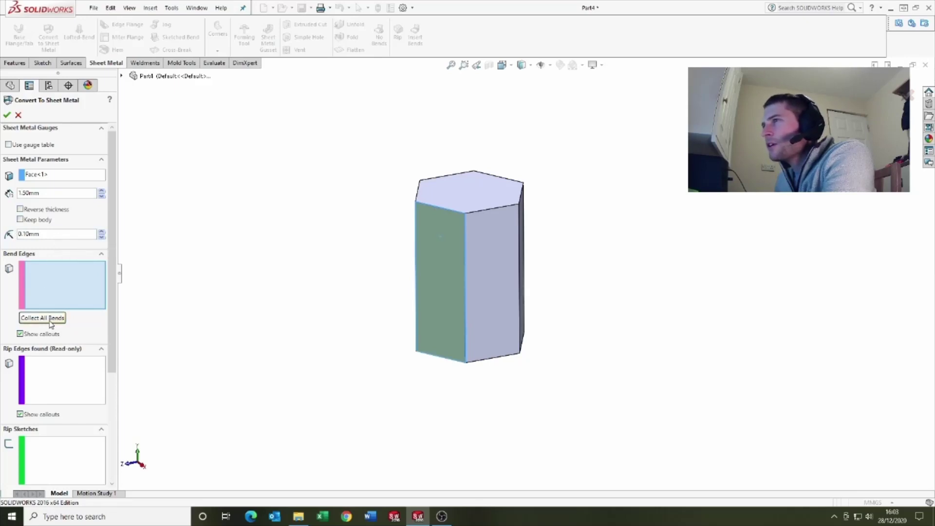
left_click(449, 252)
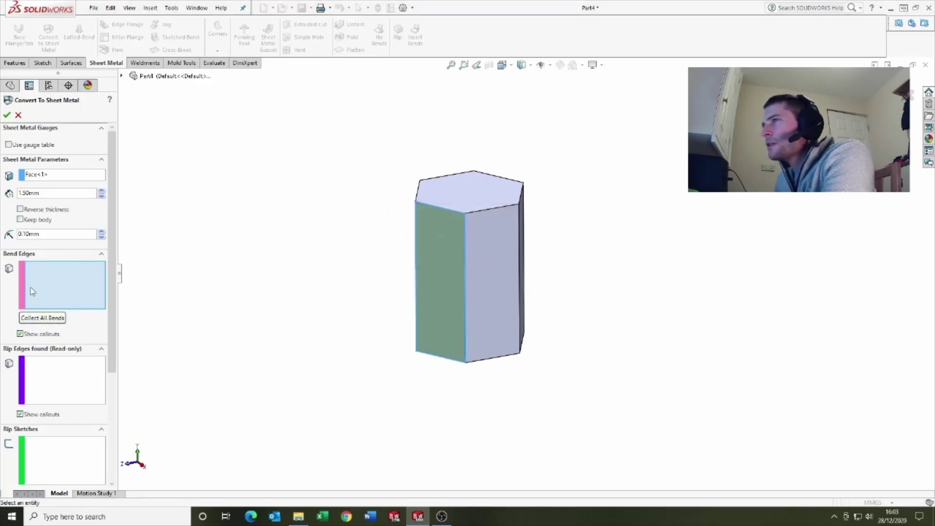
scroll(476, 200, "down", 3)
left_click(455, 260)
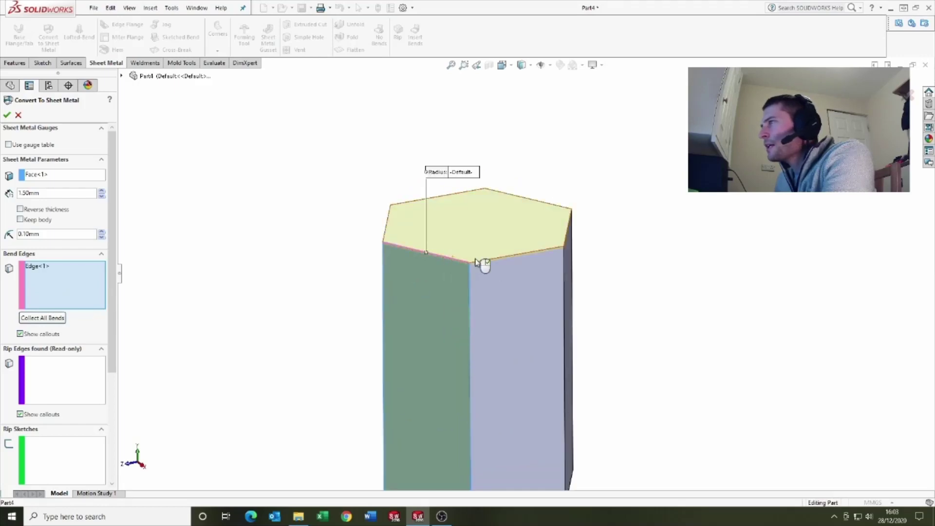
left_click(498, 259)
middle_click_drag(497, 259, 473, 346)
left_click(512, 259)
left_click(502, 257)
left_click(482, 280)
mouse_move(482, 280)
middle_mouse_down()
mouse_move(453, 266)
mouse_move(492, 278)
middle_mouse_up()
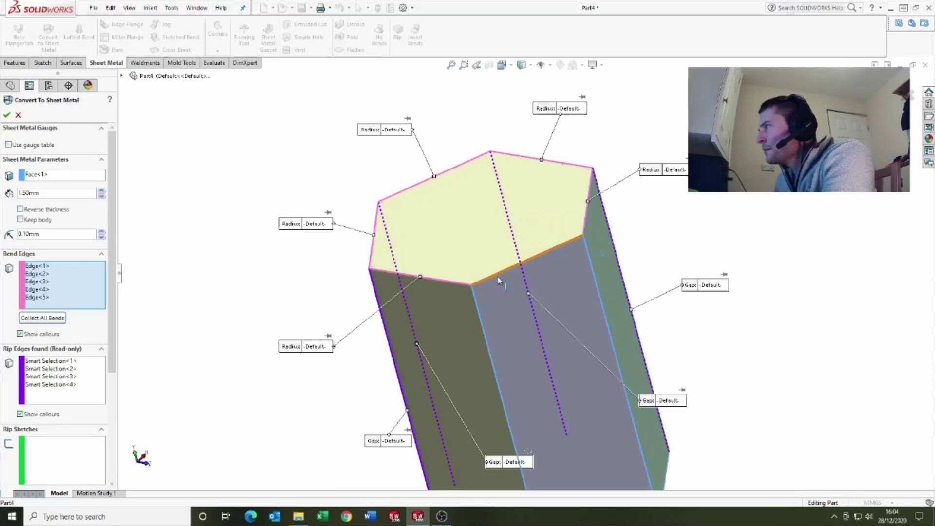
left_click(555, 248)
middle_click_drag(559, 255, 543, 309)
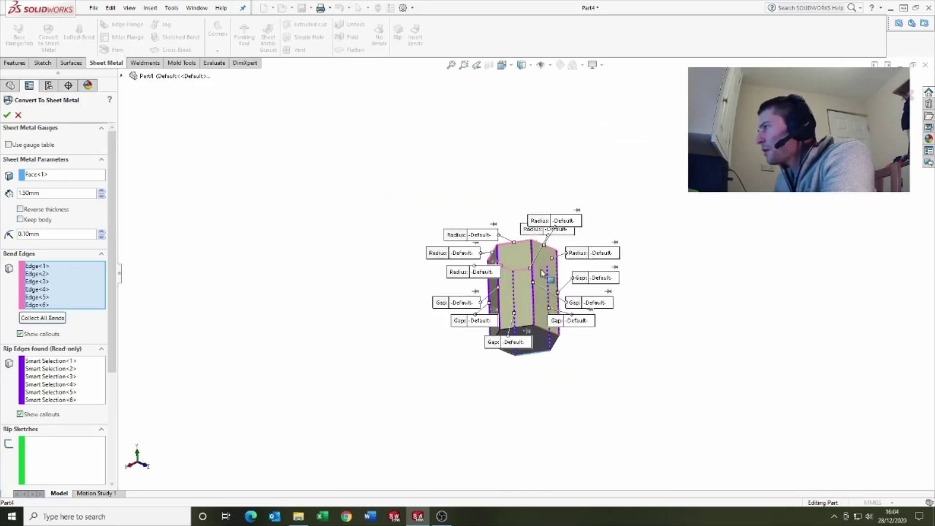
Step: Add one edge of the prism's bottom hexagonal face to the bend edges
scroll(541, 273, "down", 5)
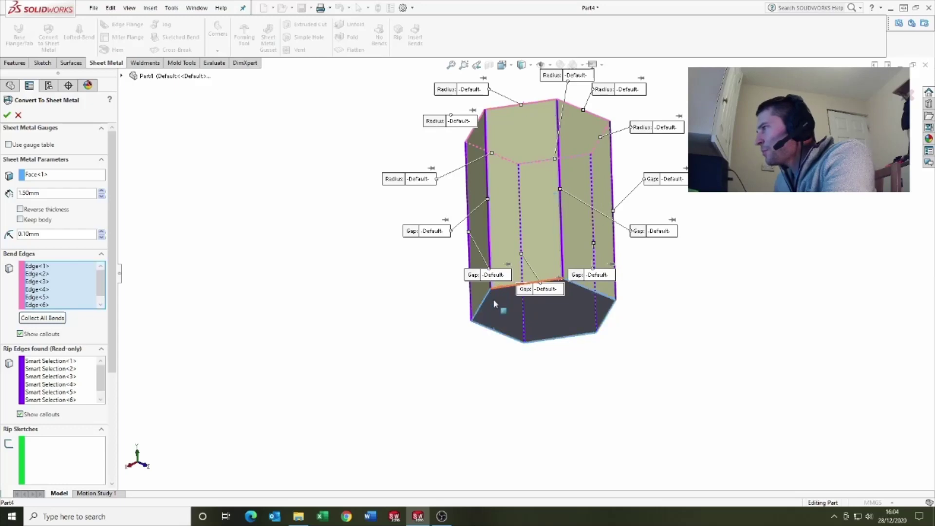
middle_click_drag(502, 292, 530, 335)
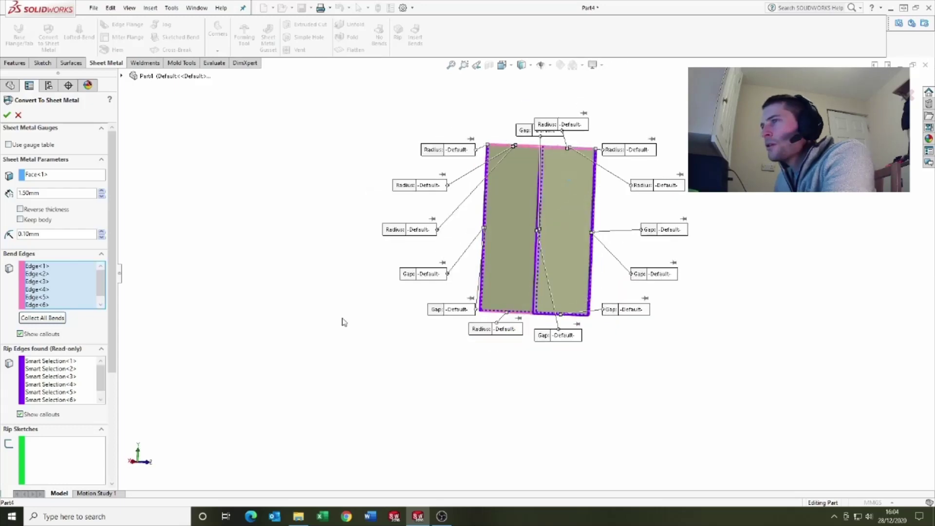
Step: Set the default rip gap to 0.10 mm and the overlap ratio to 0.10, and apply the sheet metal conversion
scroll(44, 312, "down", 5)
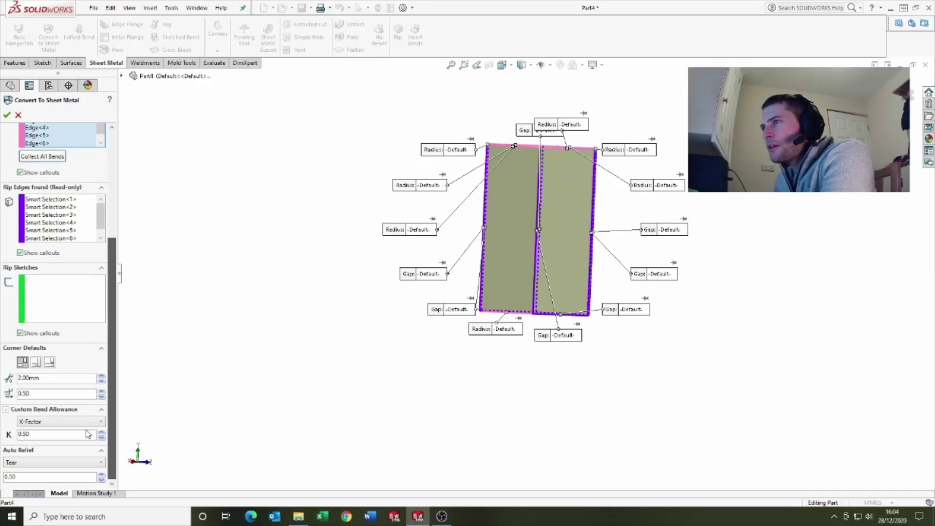
left_click(46, 378)
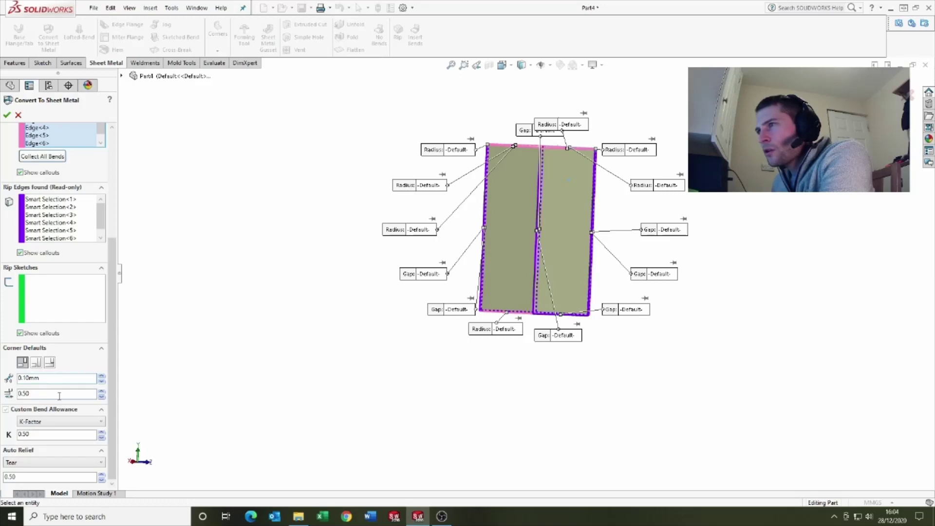
type("0.")
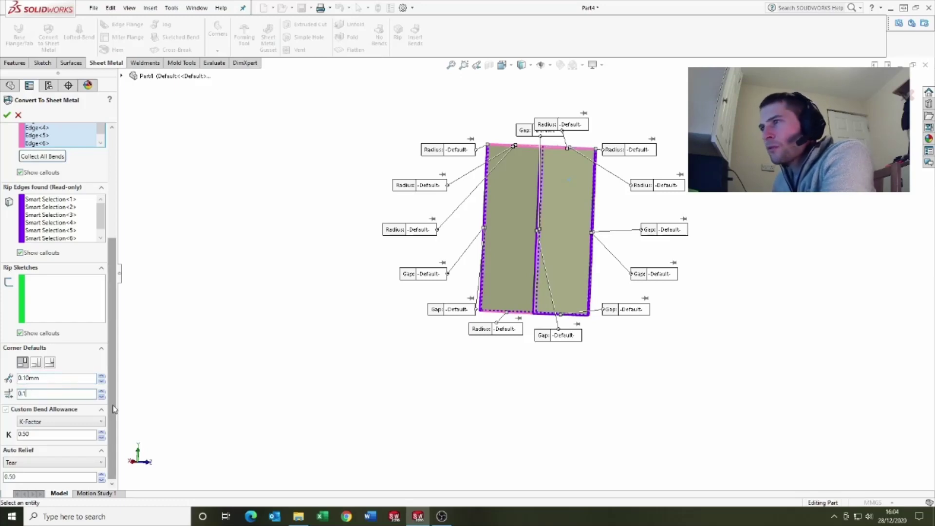
type("10")
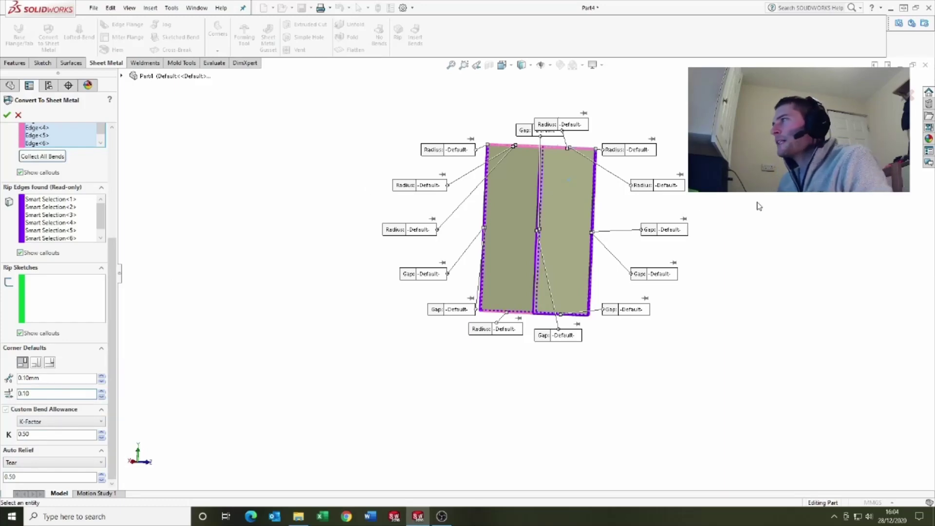
key("ctrl+7")
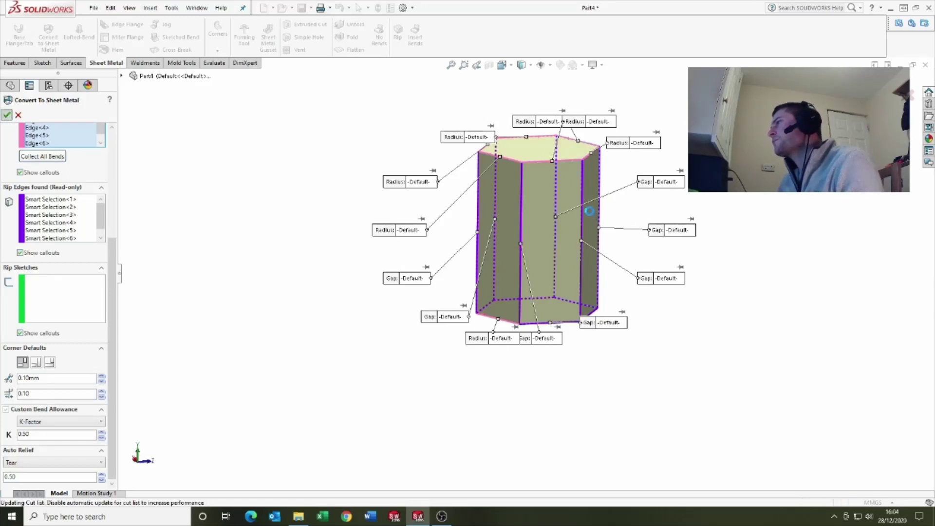
key("Return")
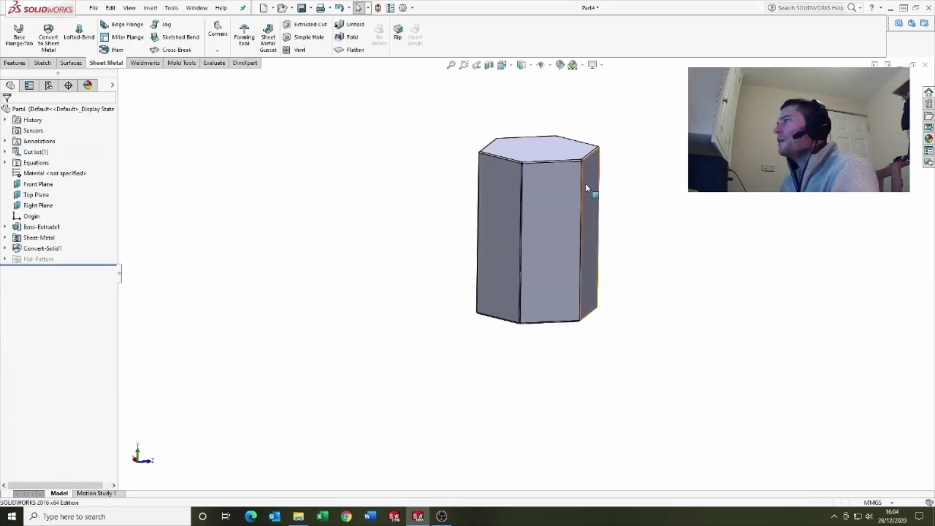
Step: Examine the bends, corner reliefs and vertical rip gaps of the converted hexagonal prism
scroll(558, 171, "down", 6)
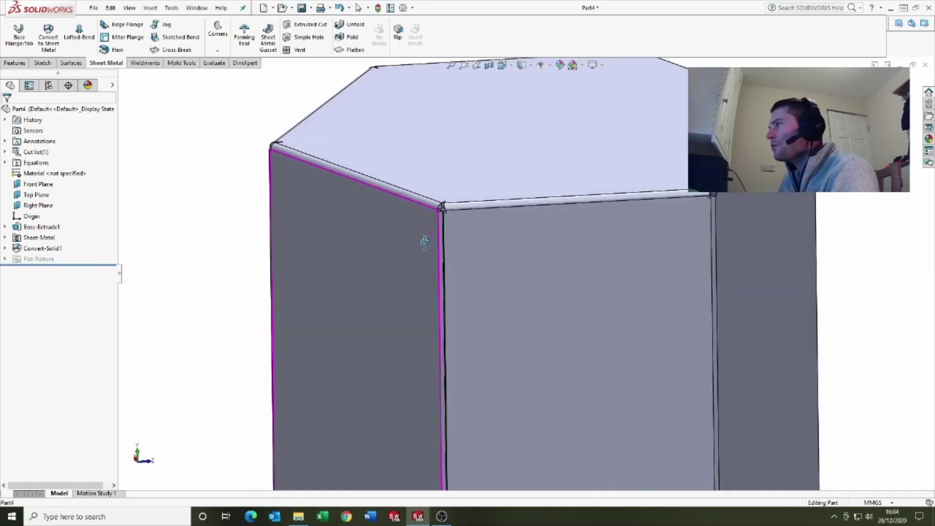
scroll(677, 205, "down", 3)
scroll(677, 206, "down", 2)
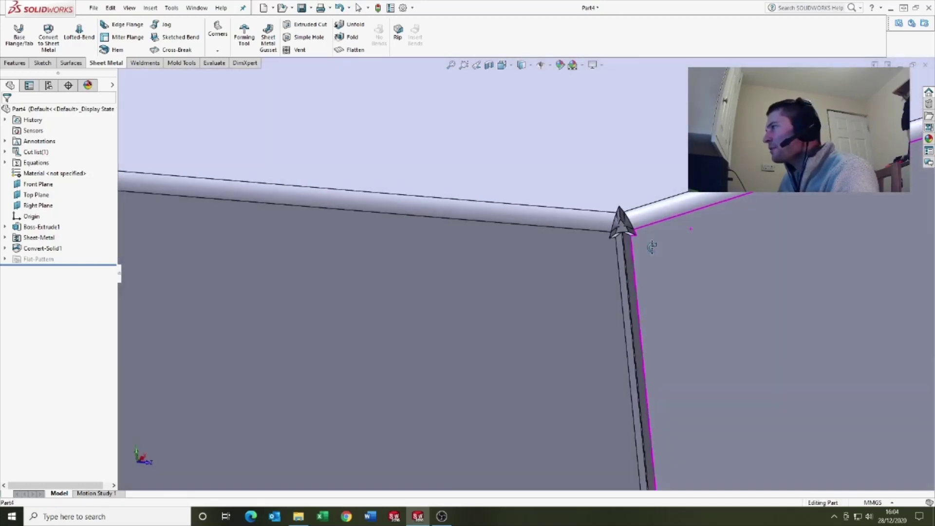
scroll(647, 247, "up", 8)
middle_click_drag(620, 265, 536, 301)
scroll(553, 329, "down", 3)
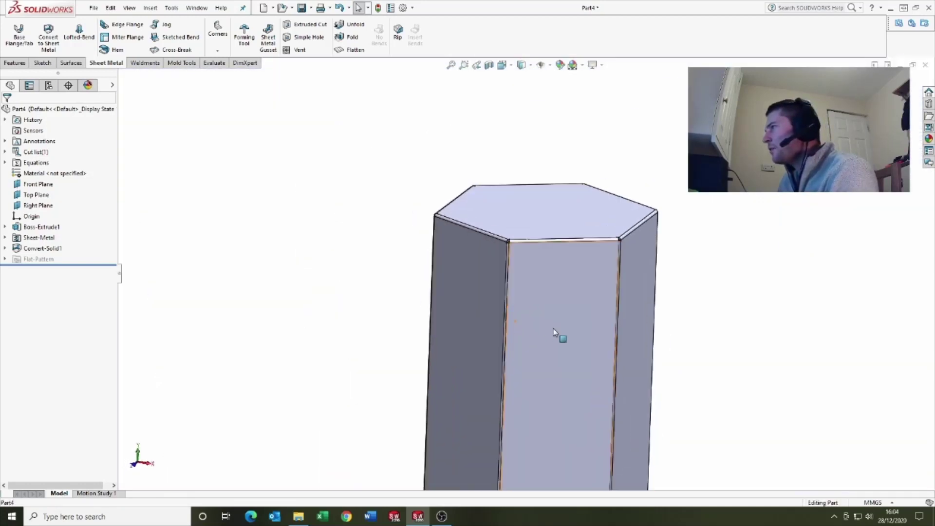
scroll(553, 328, "up", 4)
middle_click_drag(553, 341, 569, 355)
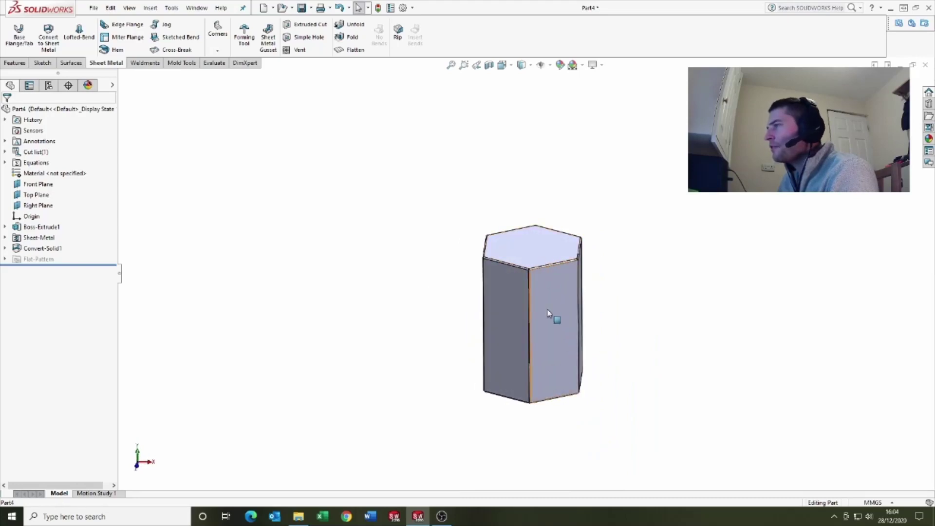
scroll(550, 307, "down", 3)
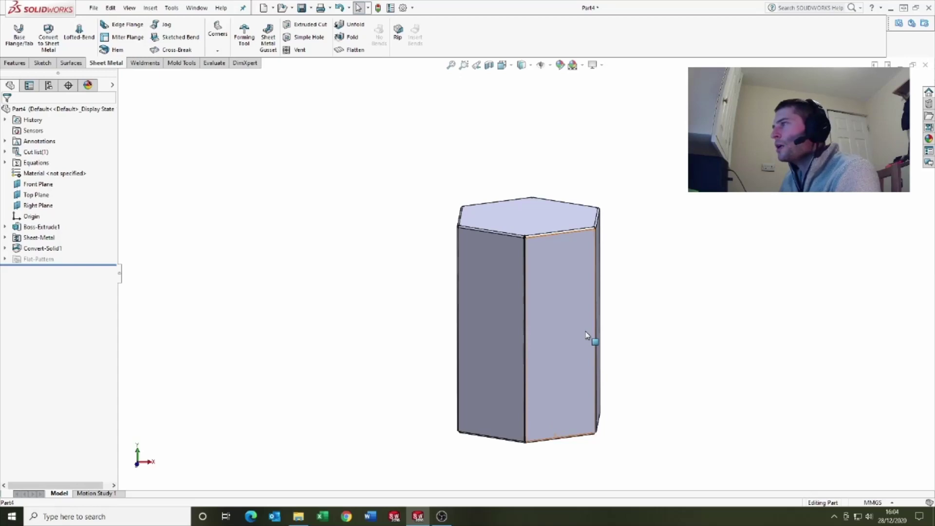
Step: Unsuppress the flat pattern to inspect the flattened layout face-on, and suppress it again
left_click(4, 262)
right_click(39, 269)
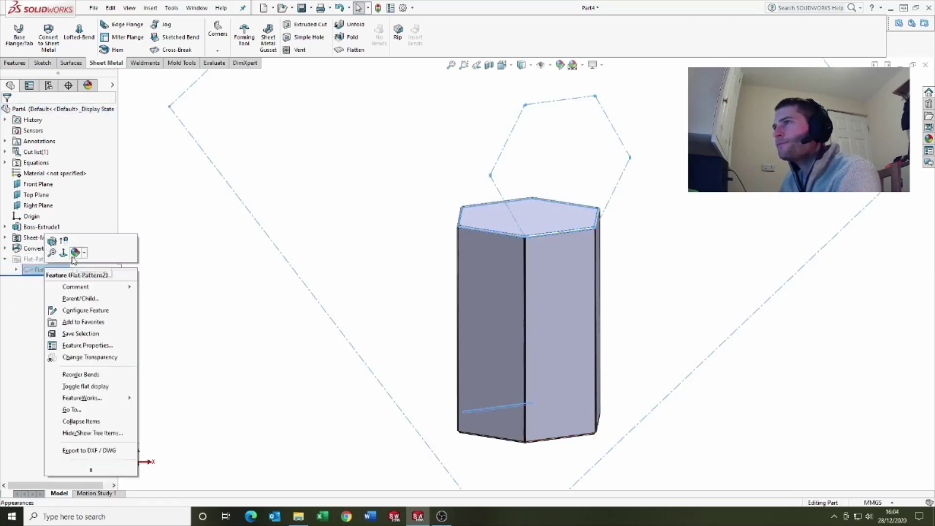
left_click(64, 240)
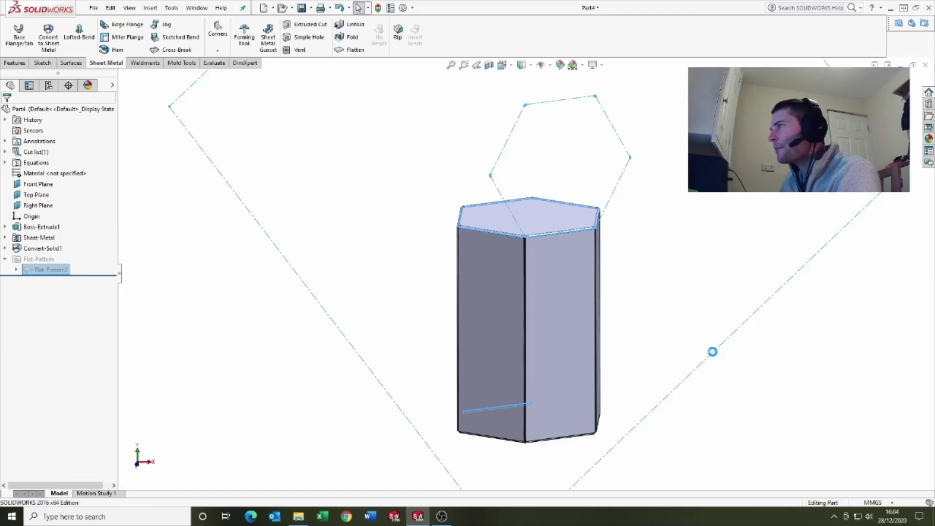
key("f")
middle_click_drag(559, 221, 662, 105)
key("ctrl+8")
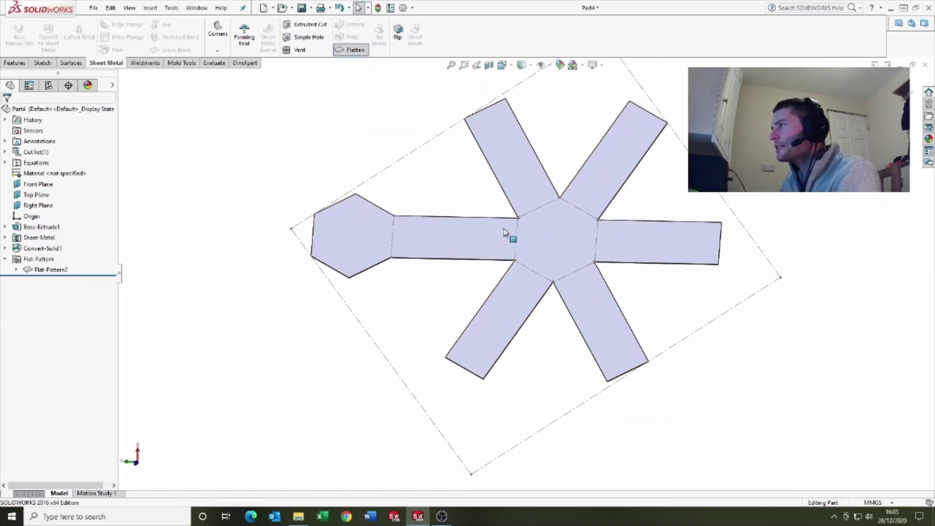
scroll(485, 224, "down", 2)
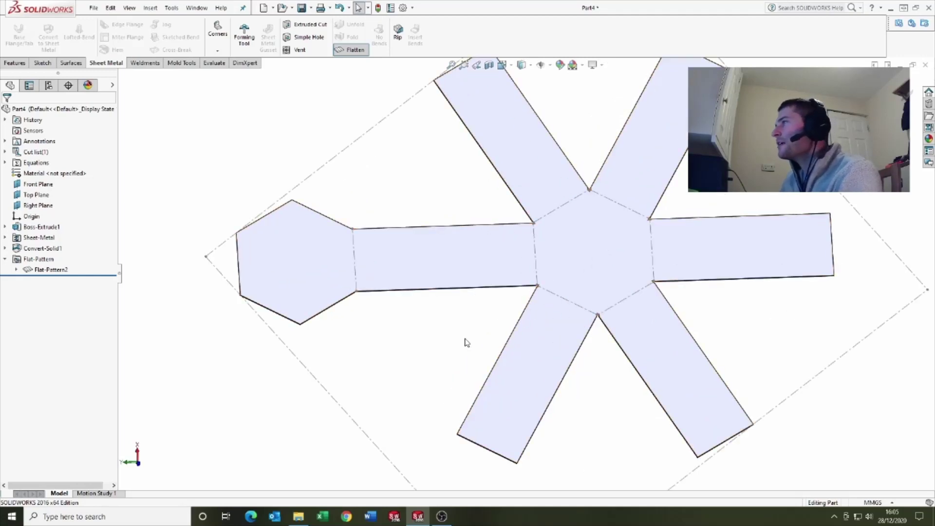
scroll(476, 324, "up", 2)
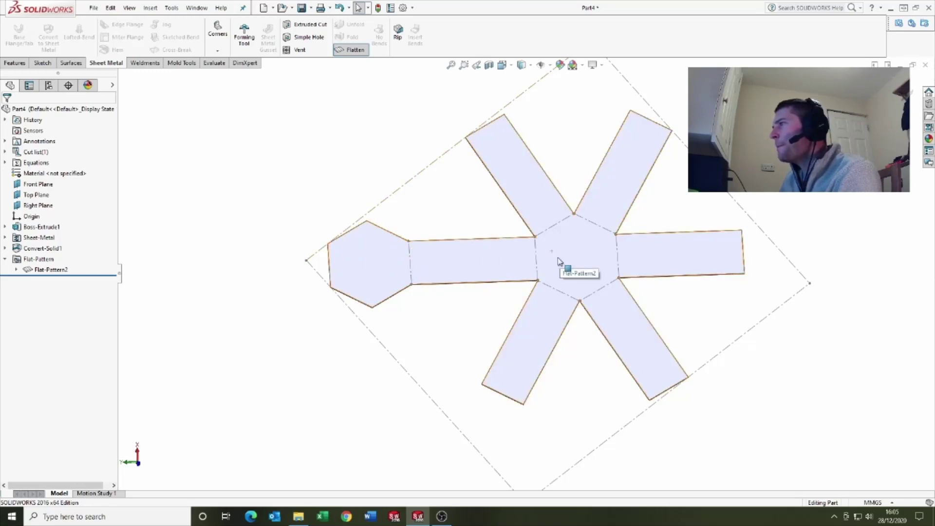
right_click(44, 271)
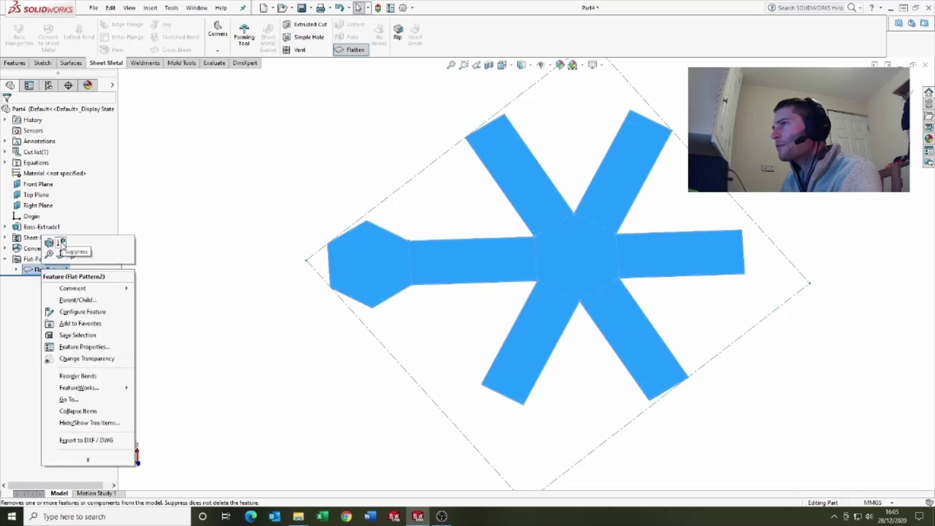
left_click(61, 244)
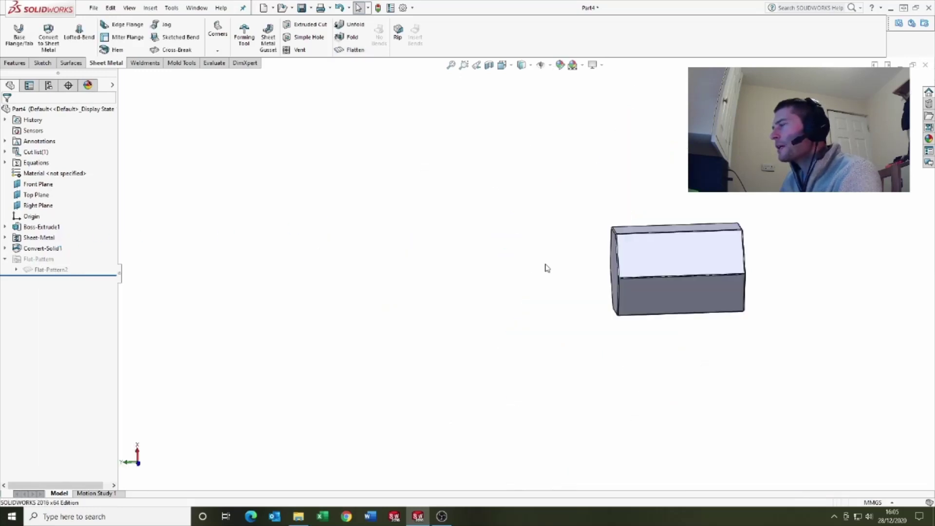
Step: Examine the folded prism's end faces and the open joints along its edges
middle_click_drag(682, 273, 688, 226)
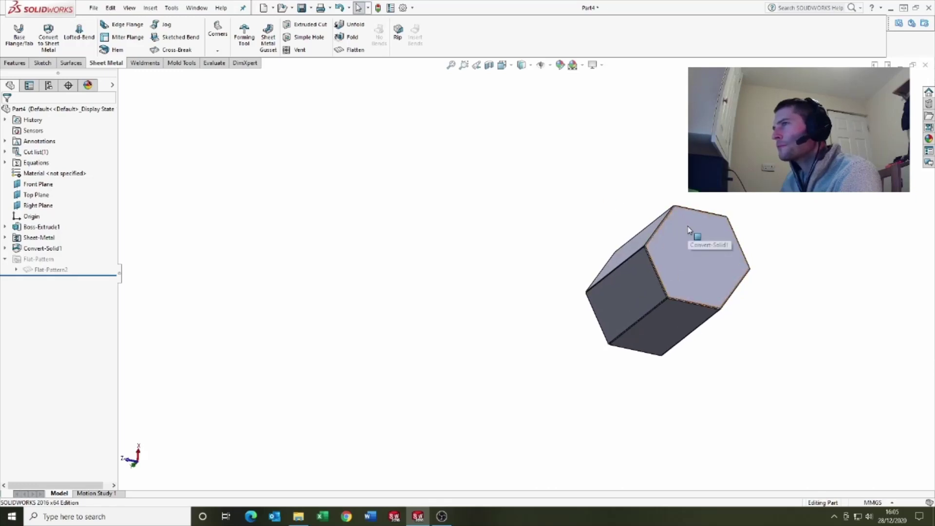
middle_click_drag(519, 266, 618, 227)
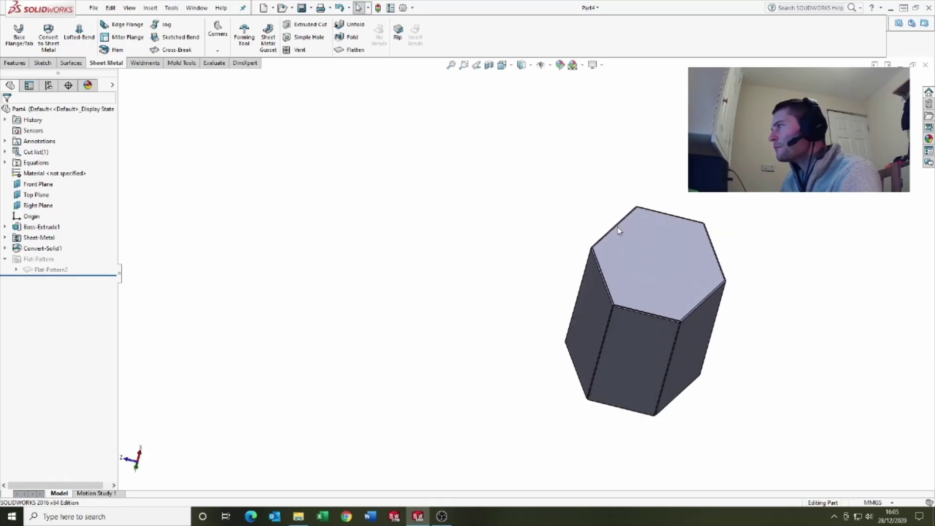
scroll(617, 227, "down", 3)
middle_click_drag(597, 309, 467, 312)
scroll(443, 308, "up", 3)
scroll(487, 282, "down", 4)
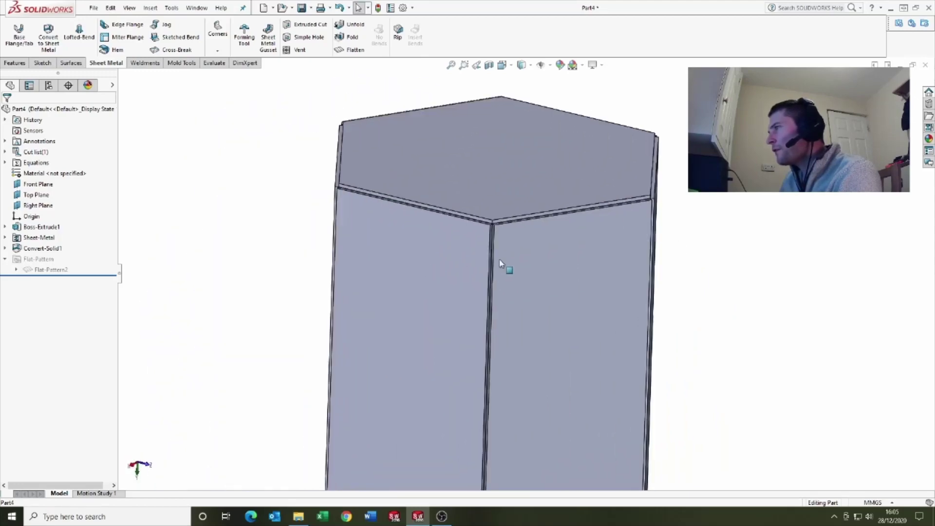
left_click(429, 229)
middle_click_drag(428, 229, 599, 360)
scroll(373, 255, "up", 6)
scroll(521, 301, "down", 6)
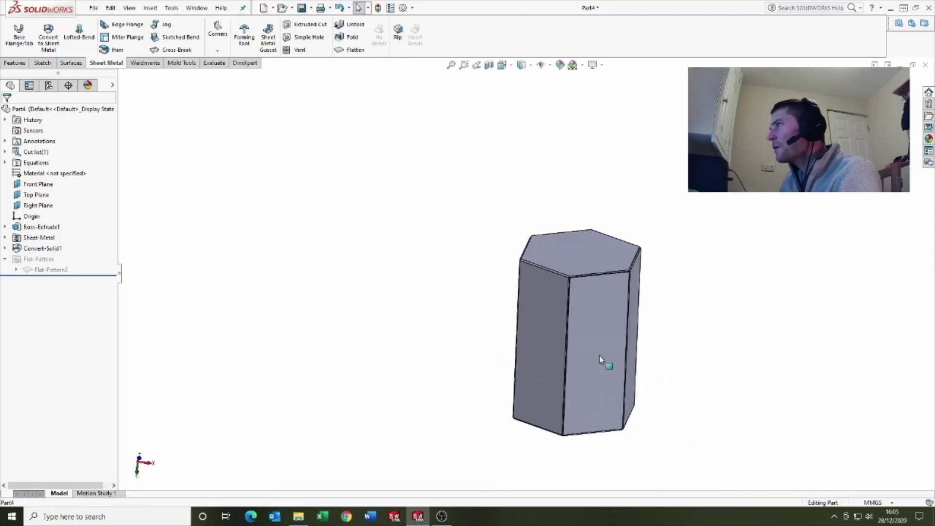
Step: Unfold all bends of the prism with one vertical side face as the fixed face
left_click(350, 25)
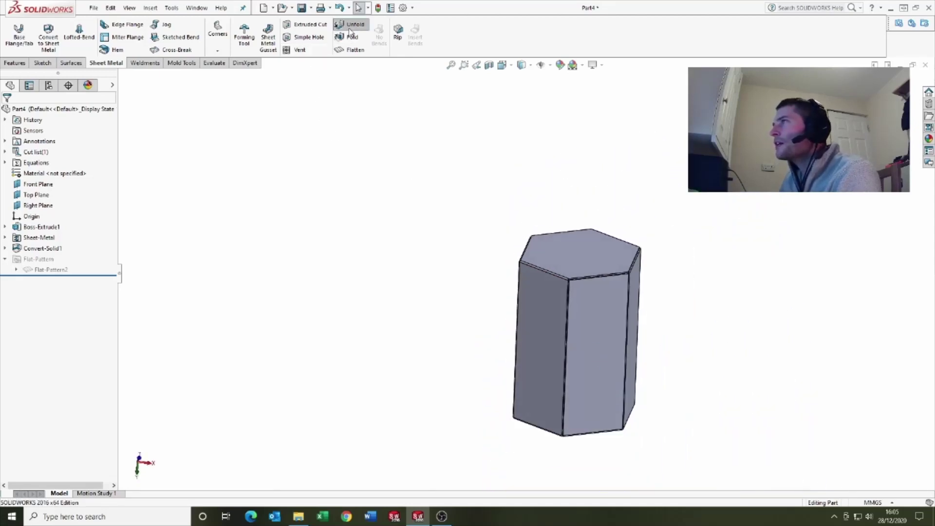
left_click(553, 323)
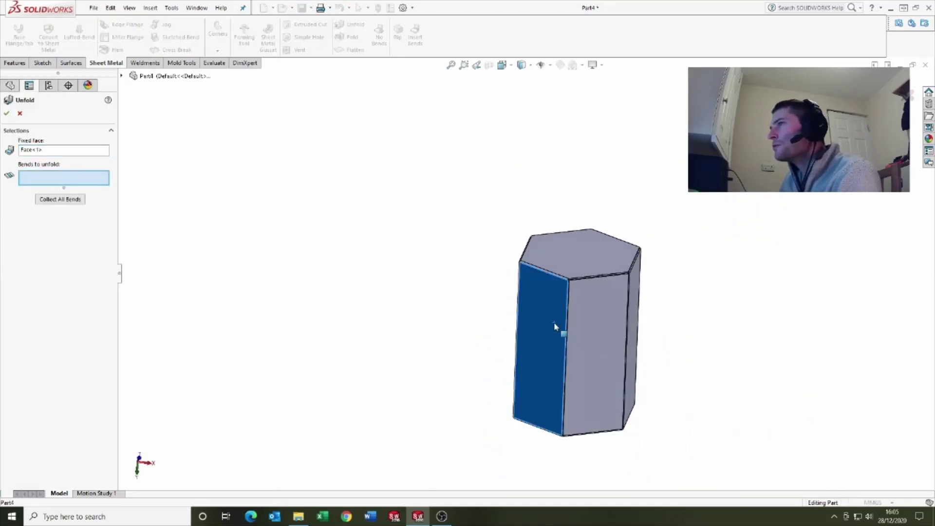
left_click(72, 200)
left_click(7, 115)
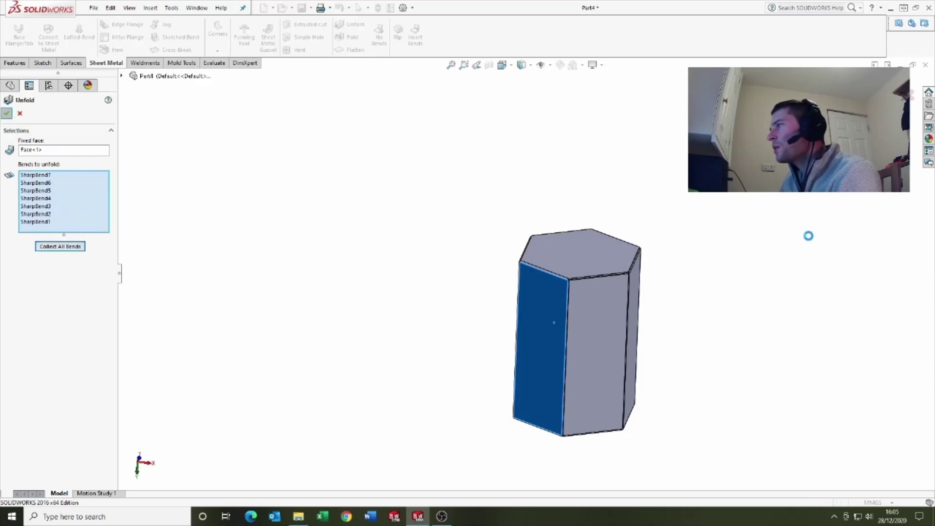
middle_click_drag(620, 334, 706, 315)
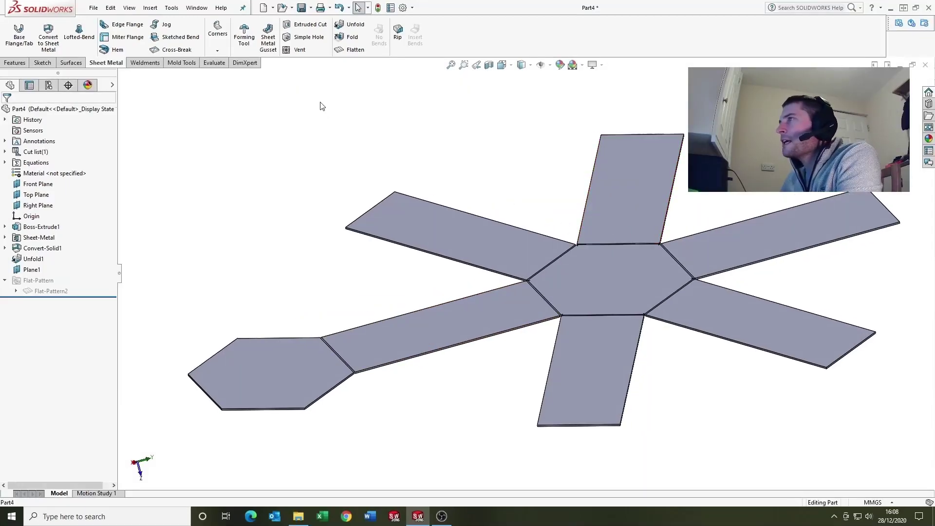
Step: Start an edge flange on one free edge of the unfolded end hexagon with a 15 mm blind length at 90 degrees
left_click(125, 26)
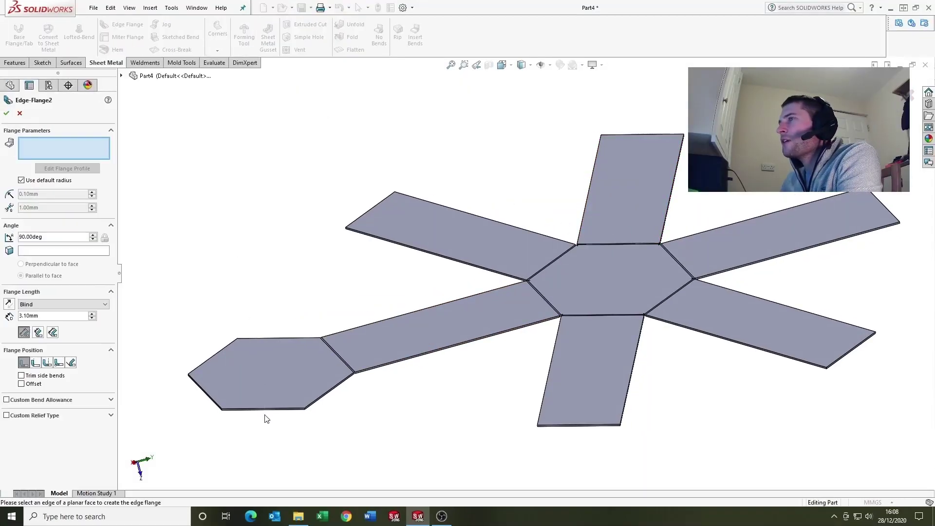
scroll(345, 370, "down", 2)
middle_click_drag(345, 370, 424, 278)
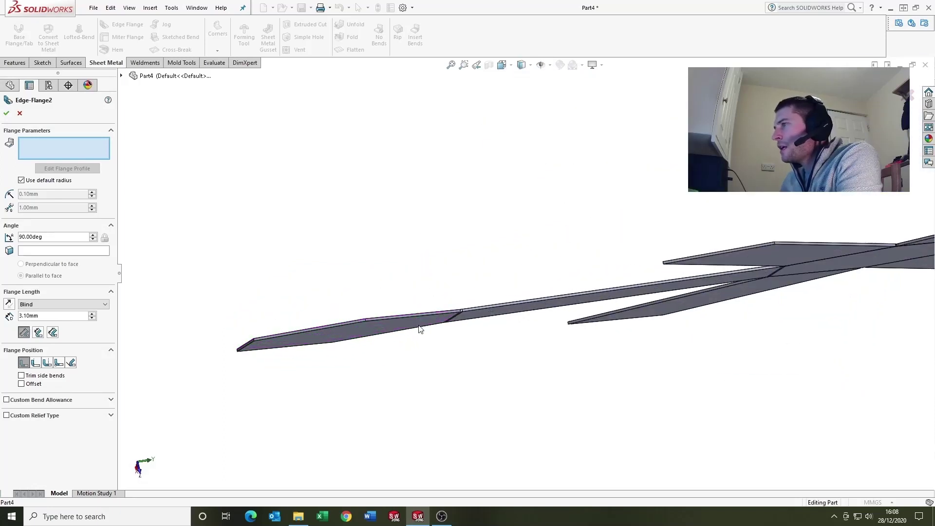
left_click(406, 317)
middle_click_drag(365, 323, 437, 385)
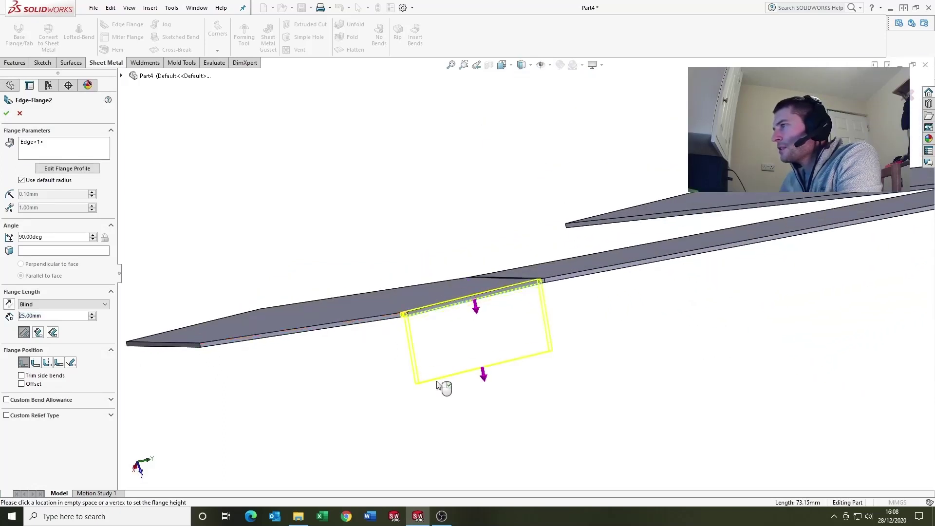
type("15")
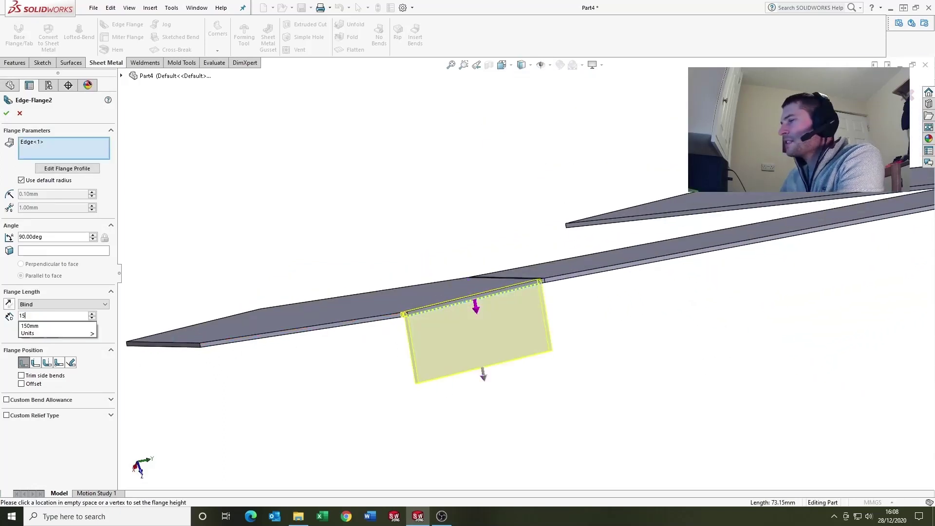
key("Return")
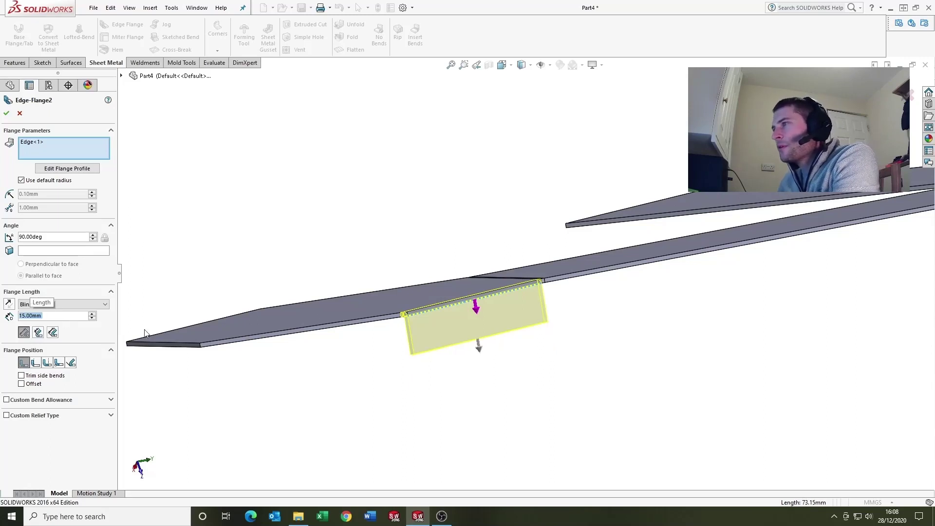
Step: Add the end hexagon's other four free edges to the edge flange and create it
left_click(271, 341)
middle_click_drag(181, 354, 222, 297)
left_click(218, 335)
scroll(222, 291, "down", 3)
left_click(222, 290)
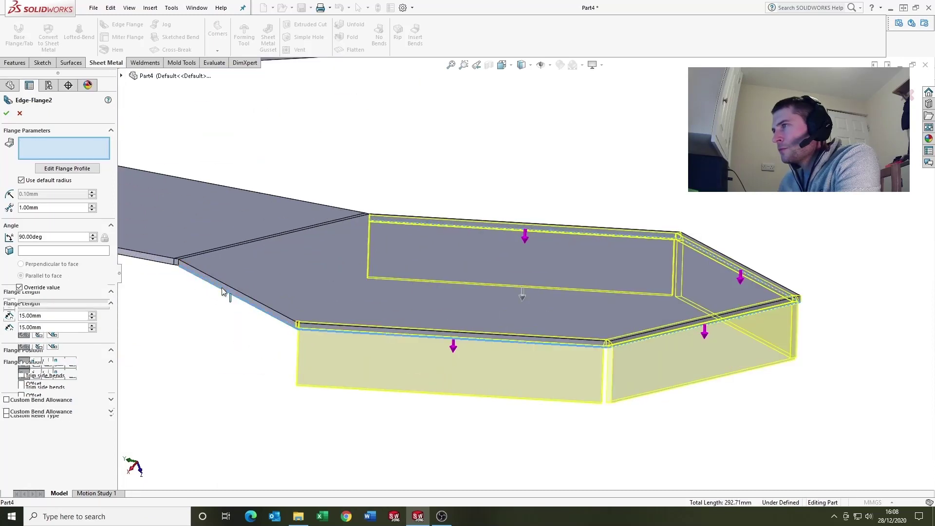
left_click(7, 113)
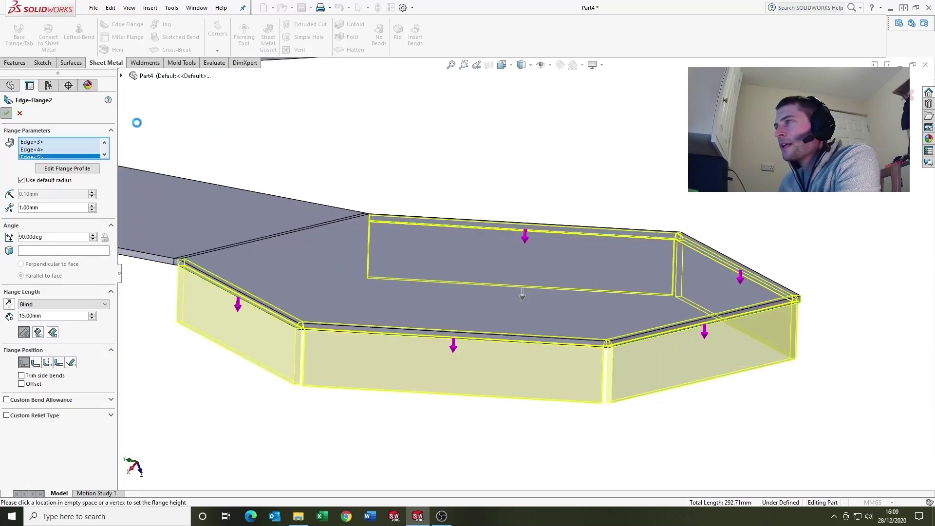
Step: Fold all bends of the part with the side panel attached to the flanged end hexagon as the fixed face
middle_click_drag(624, 252, 507, 307)
scroll(507, 307, "up", 3)
scroll(439, 272, "down", 2)
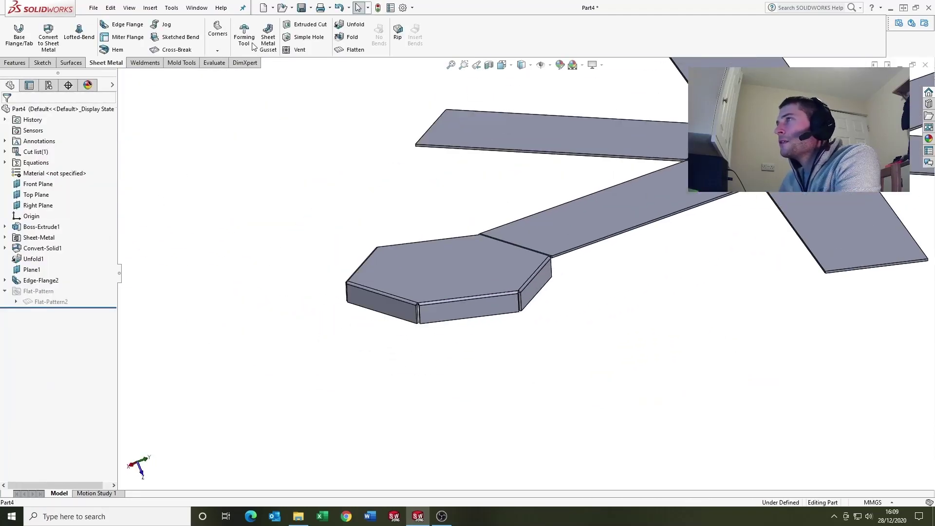
left_click(352, 37)
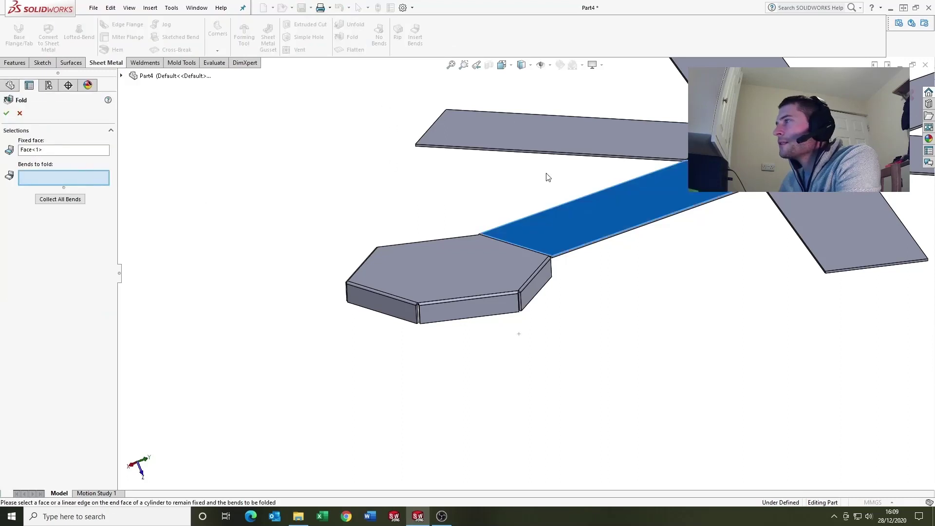
left_click(51, 200)
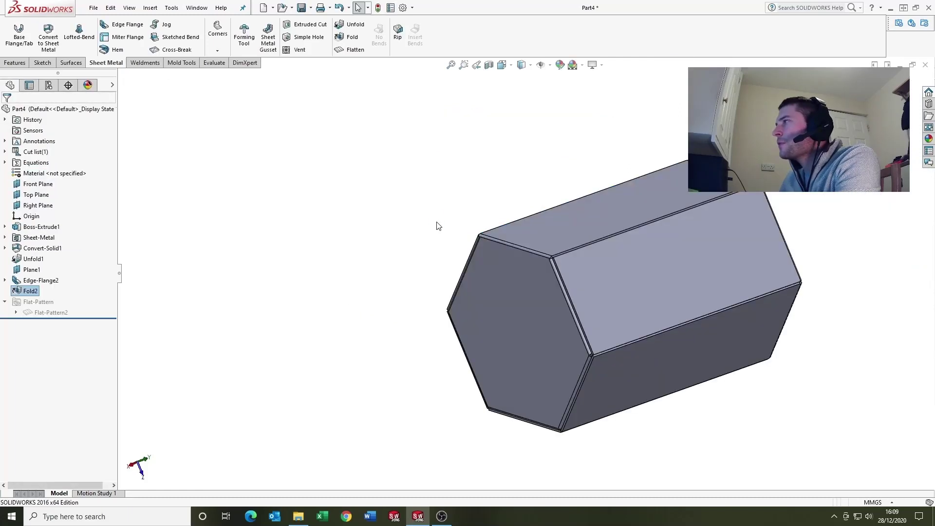
Step: Examine the folded prism's flanged end from outside and its interior with a temporary section view on the Front Plane
middle_click_drag(568, 252, 547, 251)
scroll(560, 263, "down", 10)
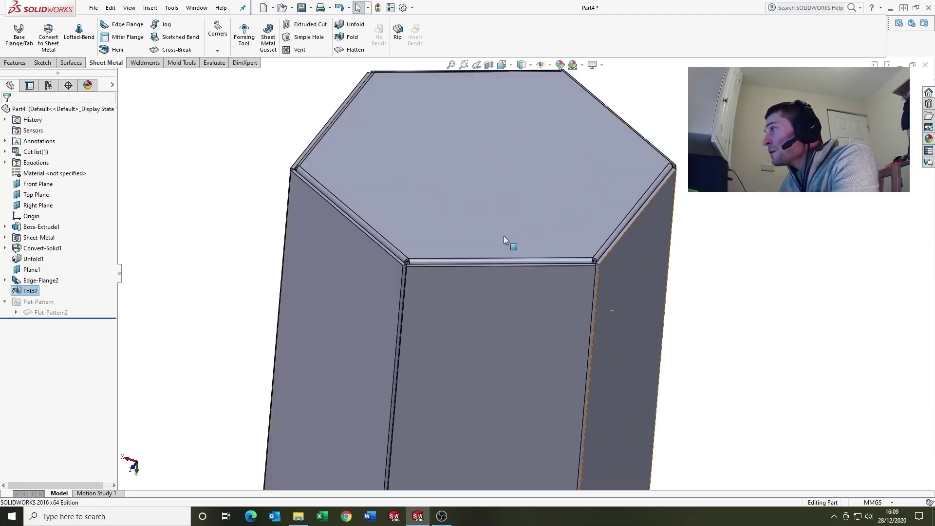
scroll(460, 282, "up", 5)
middle_click_drag(448, 215, 463, 264)
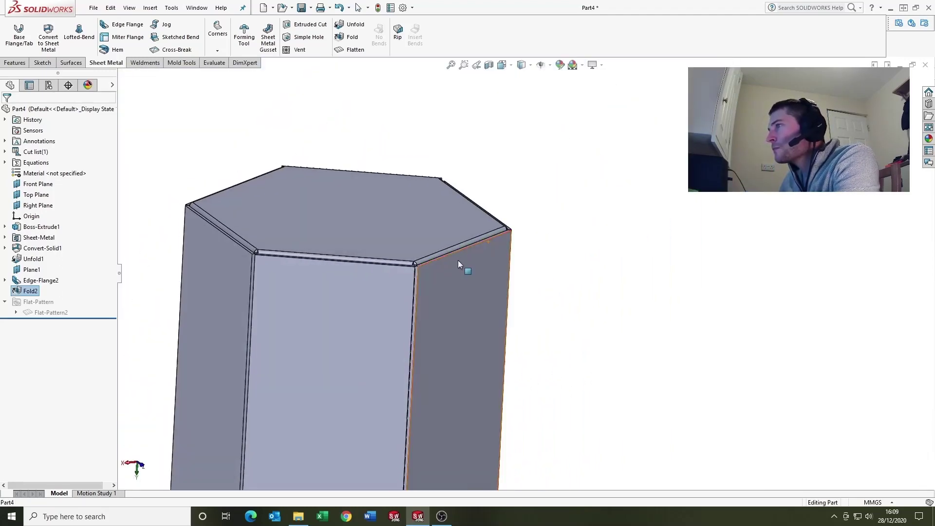
scroll(462, 264, "up", 3)
left_click(489, 64)
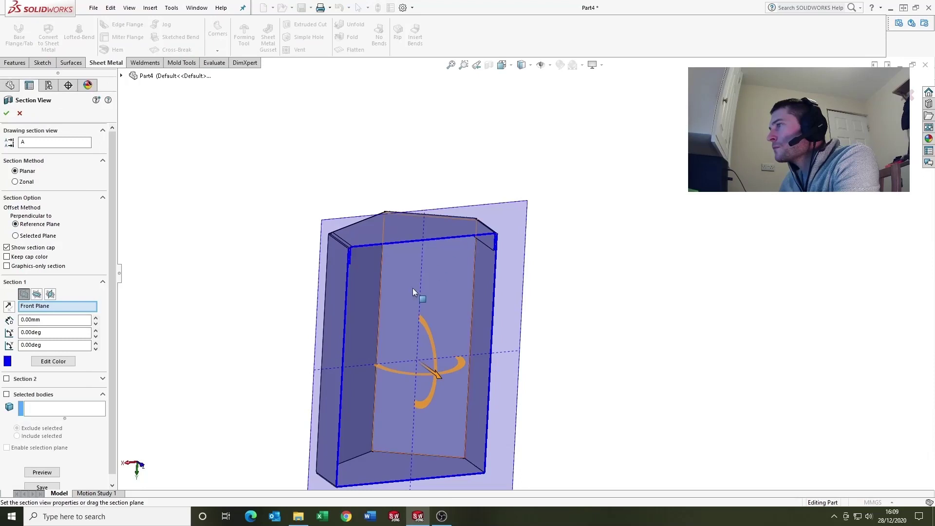
middle_click_drag(417, 292, 400, 272)
key("Escape")
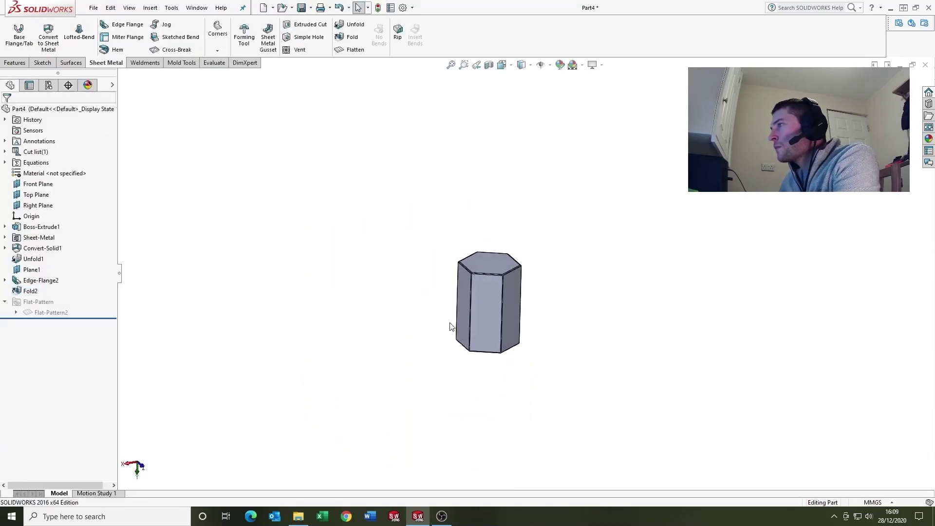
Step: Save the part as "product packaging.SLDPRT" in the PRODUCT PACKAGING folder
scroll(487, 292, "down", 3)
scroll(471, 223, "up", 1)
scroll(471, 223, "down", 2)
scroll(569, 286, "up", 2)
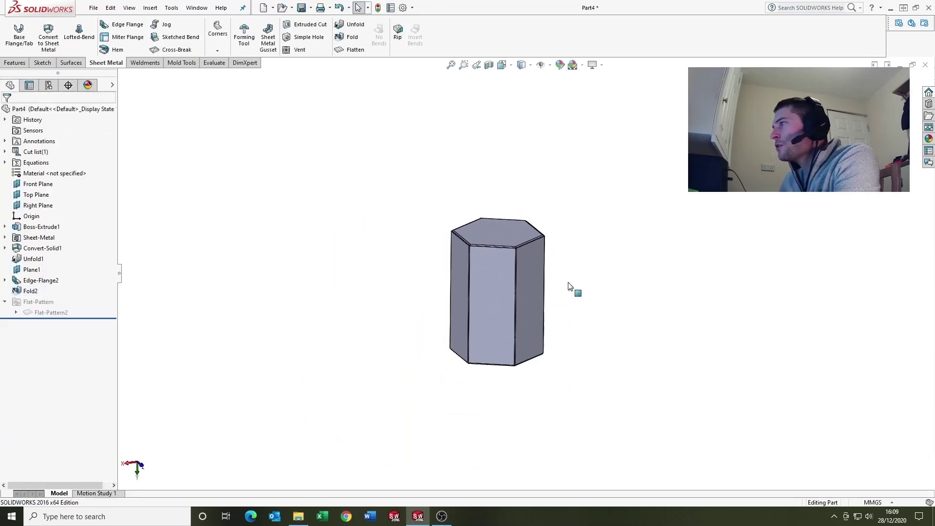
scroll(584, 253, "up", 1)
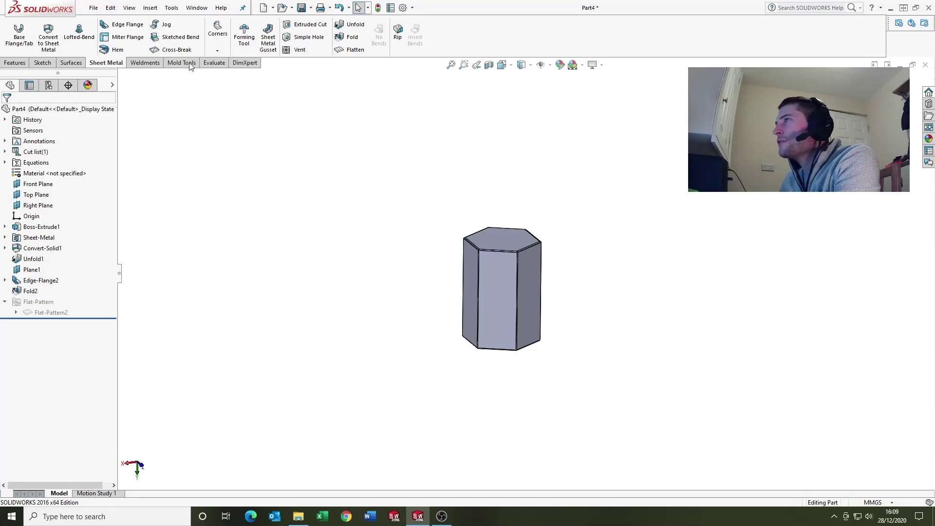
left_click(93, 7)
left_click(124, 121)
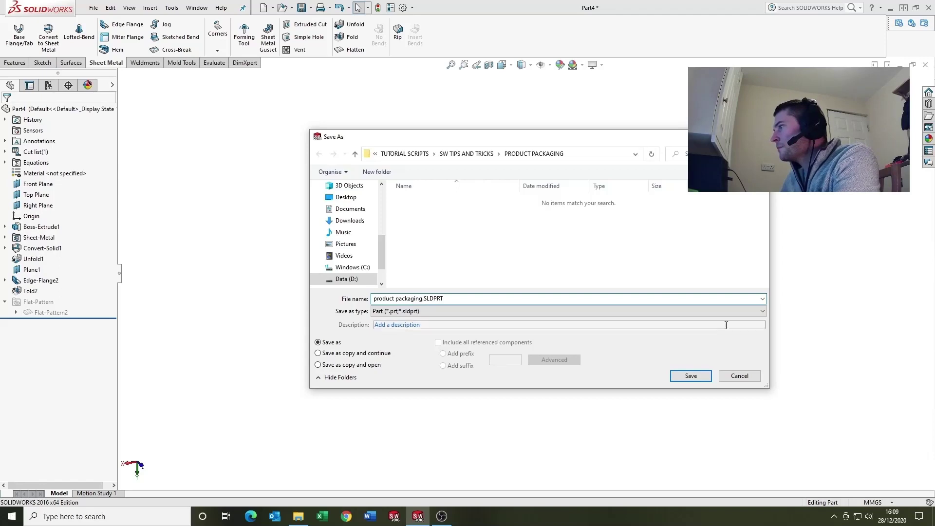
left_click(707, 375)
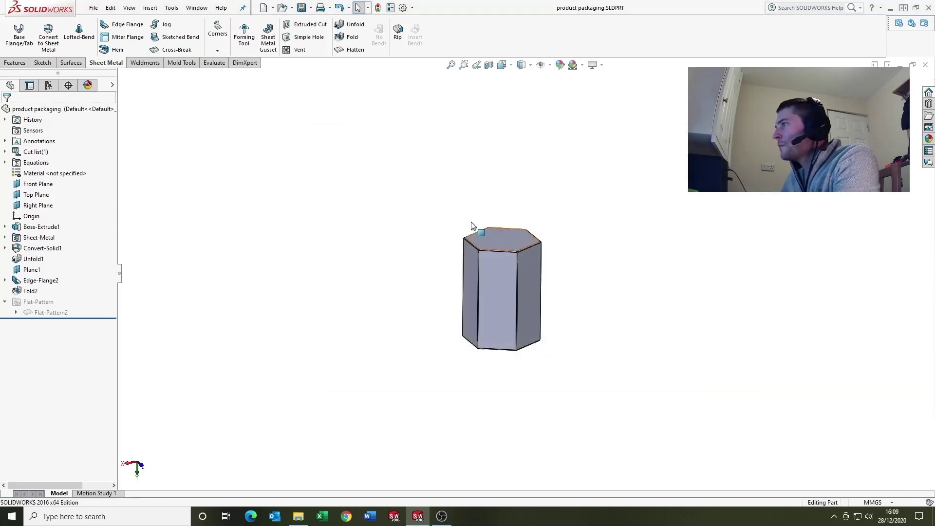
Step: Create a drawing from the part and place its flat pattern view outside the sheet, beside its left border
left_click(93, 7)
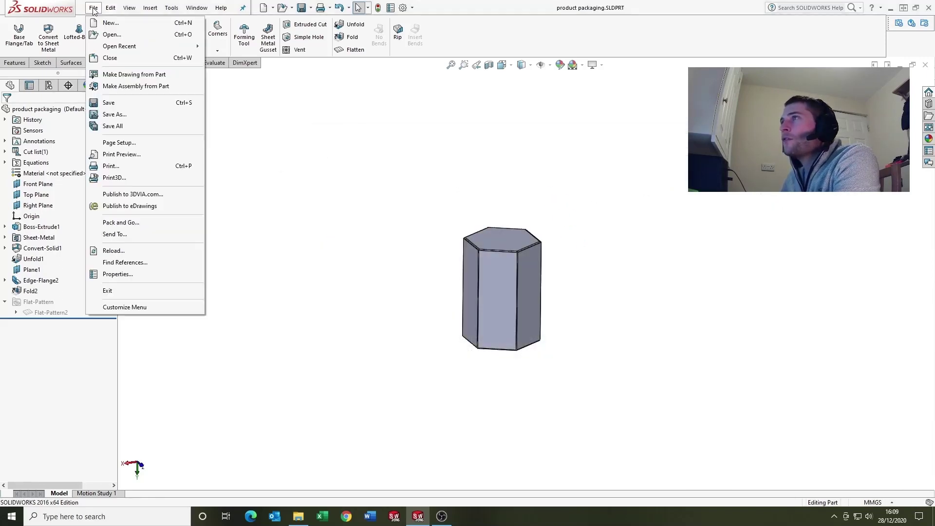
left_click(128, 71)
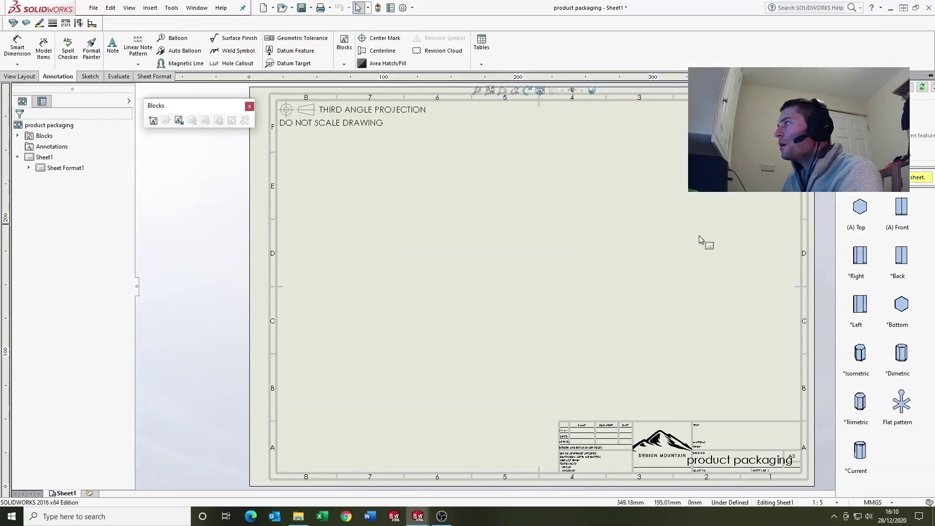
scroll(672, 265, "up", 5)
mouse_move(904, 407)
left_mouse_down()
mouse_move(401, 331)
mouse_move(372, 301)
mouse_move(319, 305)
left_mouse_up()
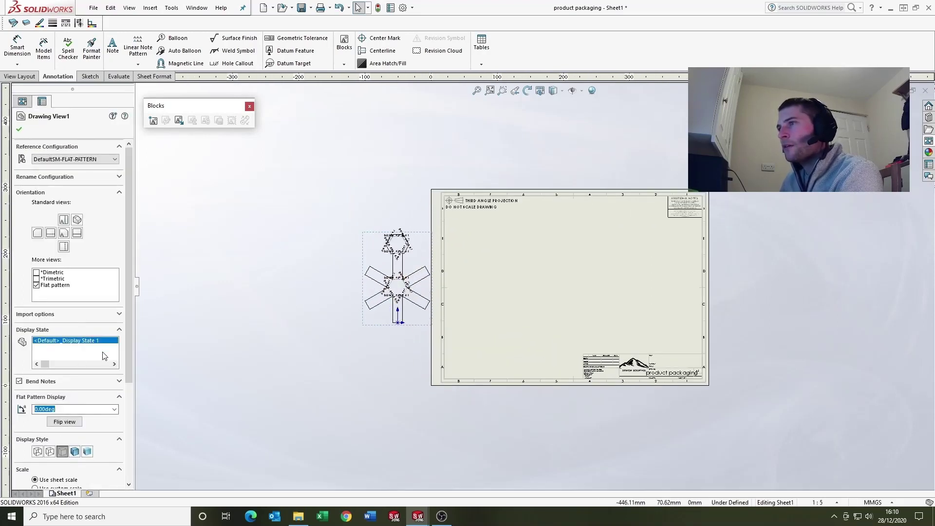
Step: Give the flat pattern view a custom scale of 1:1 and move it clear of the sheet
scroll(127, 331, "down", 5)
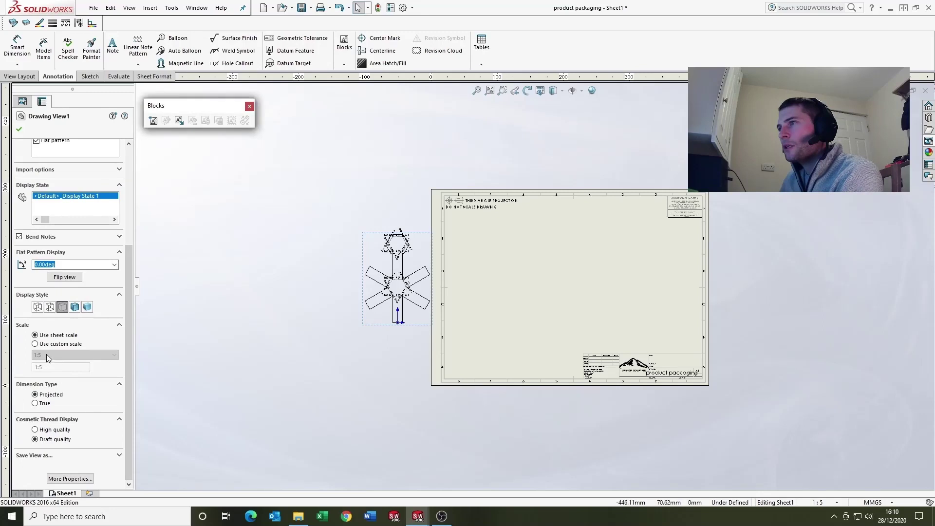
left_click(39, 344)
left_click(53, 355)
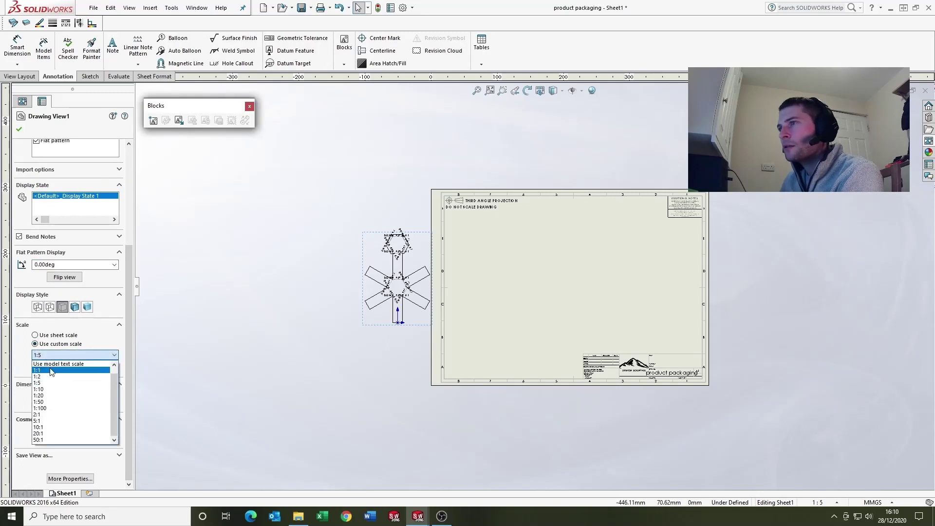
left_click(53, 371)
mouse_move(414, 332)
left_mouse_down()
mouse_move(364, 357)
mouse_move(335, 392)
left_mouse_up()
scroll(572, 273, "down", 2)
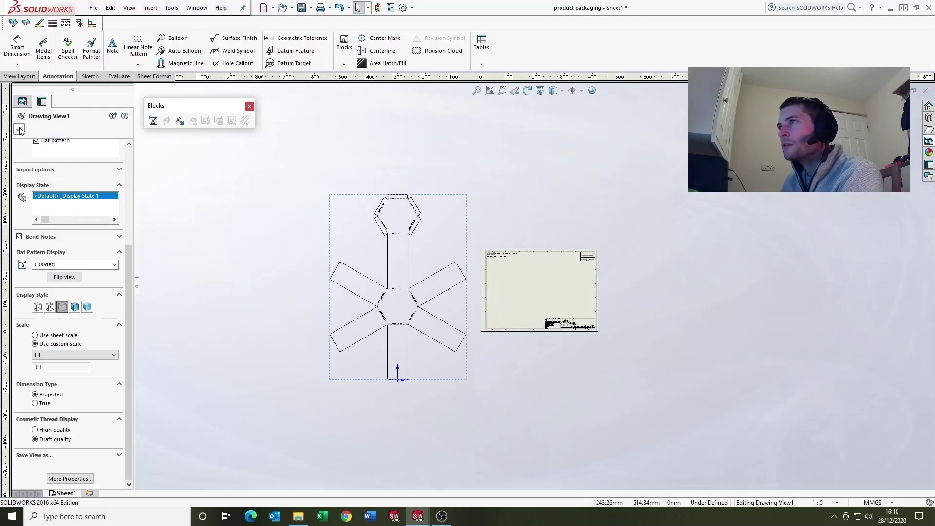
key("Escape")
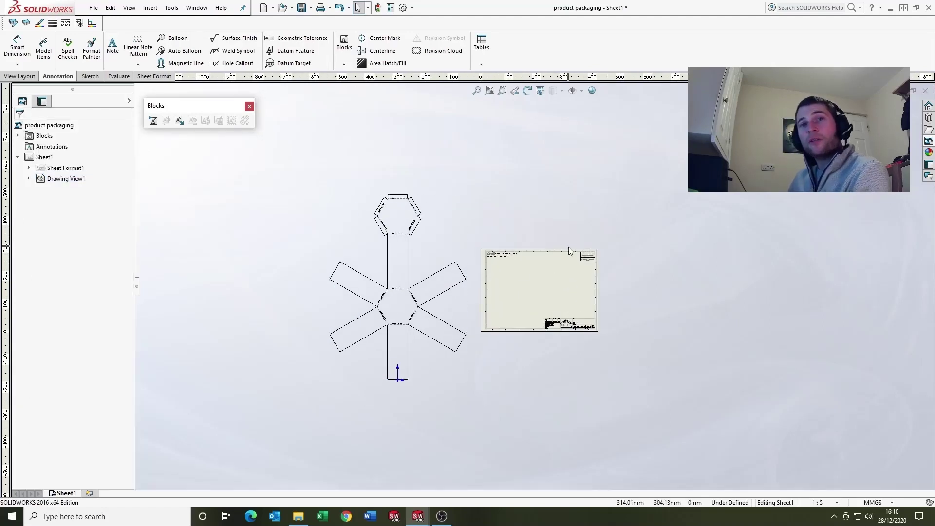